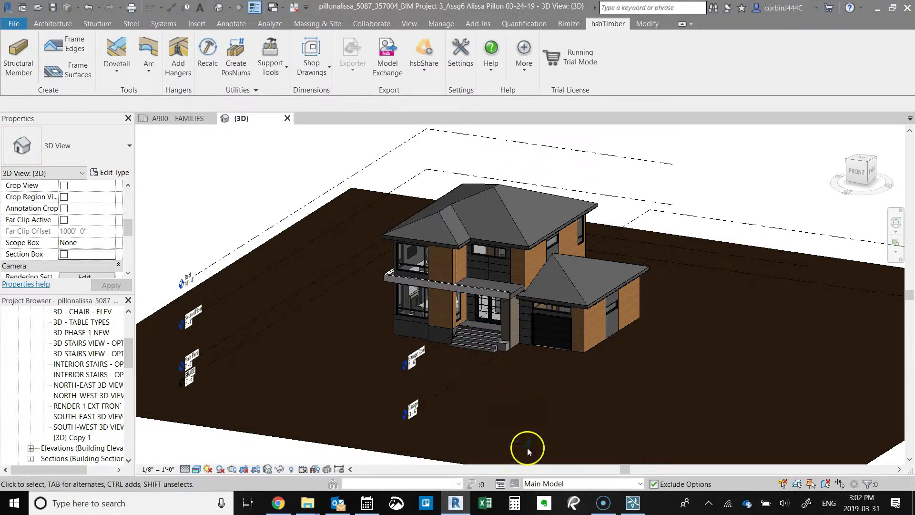
Step: Look over the mountain scene in Lumion, then switch to Revit and check the available add-ins
{"action": "left_click", "coordinate": [631, 502]}
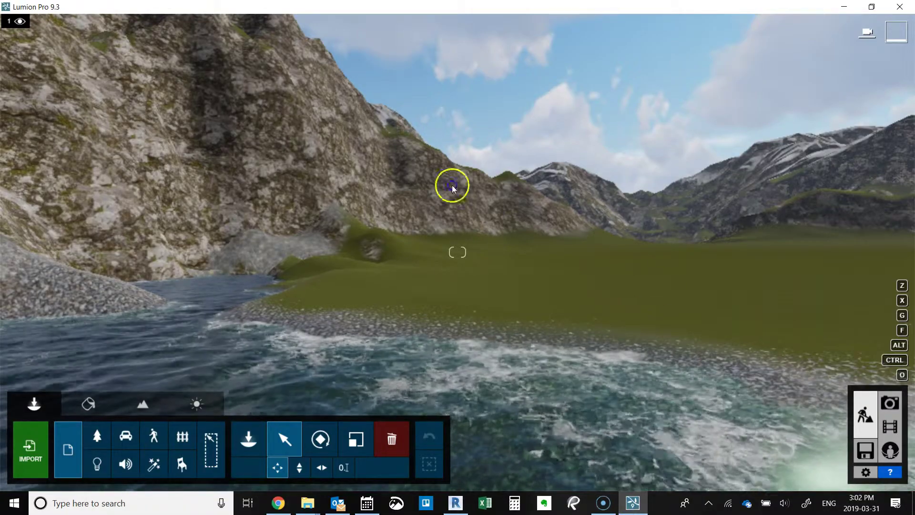
{"action": "mouse_move", "coordinate": [615, 262]}
{"action": "right_mouse_down"}
{"action": "mouse_move", "coordinate": [476, 264]}
{"action": "mouse_move", "coordinate": [632, 262]}
{"action": "mouse_move", "coordinate": [619, 262]}
{"action": "right_mouse_up"}
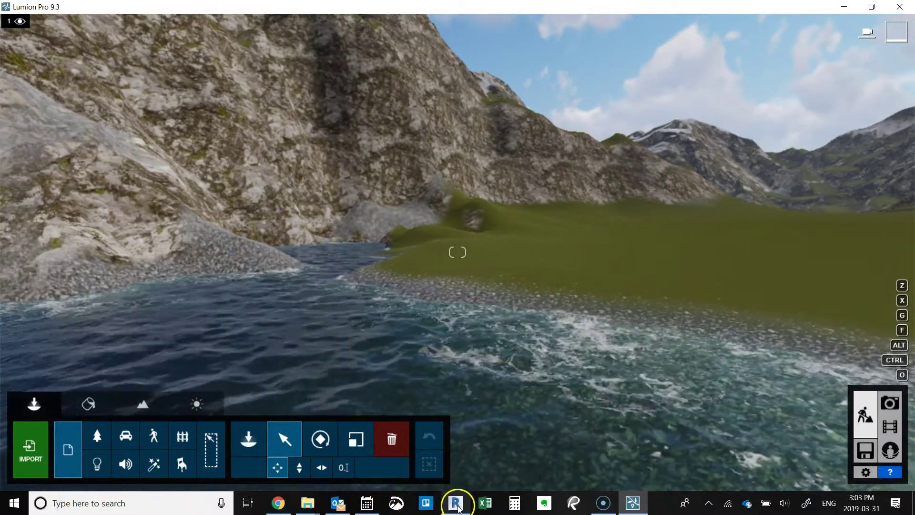
{"action": "left_click", "coordinate": [455, 503]}
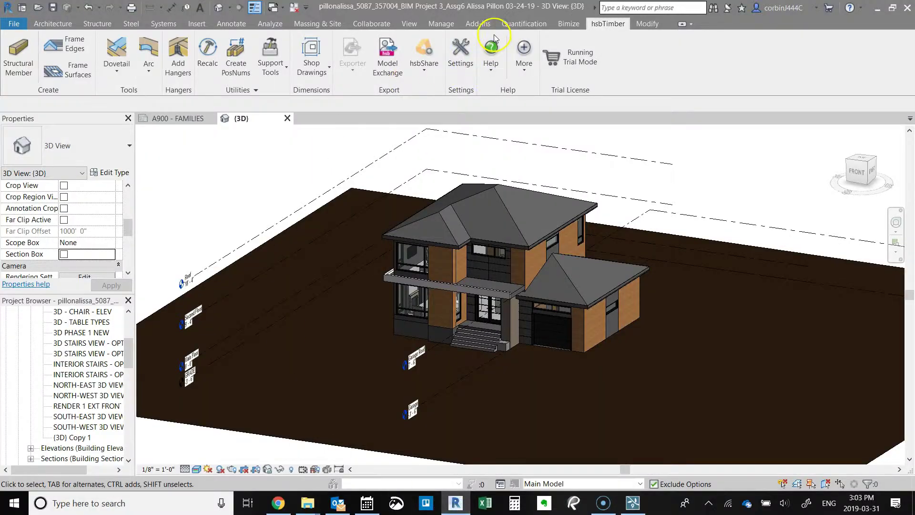
{"action": "left_click", "coordinate": [487, 24]}
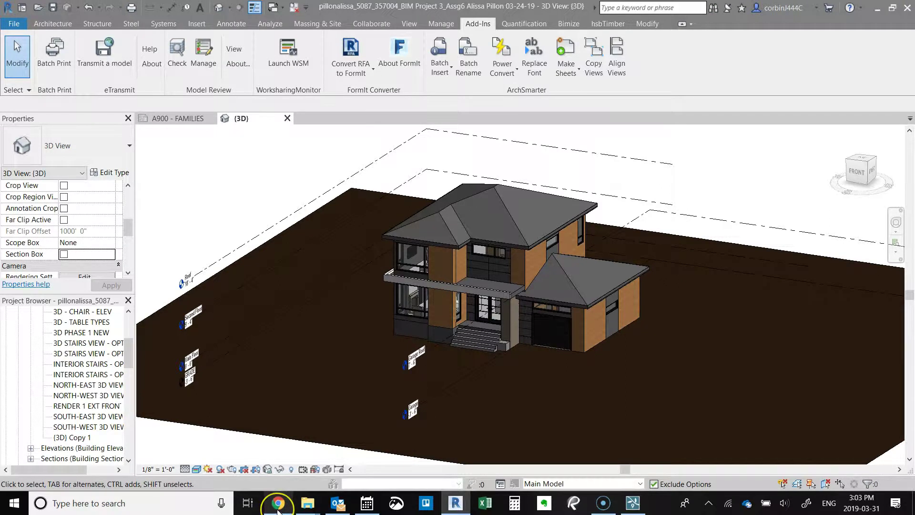
Step: Switch to Chrome and review the Lumion 9 Pro Student licence terms on Lumion's educational licences page
{"action": "left_click", "coordinate": [278, 508]}
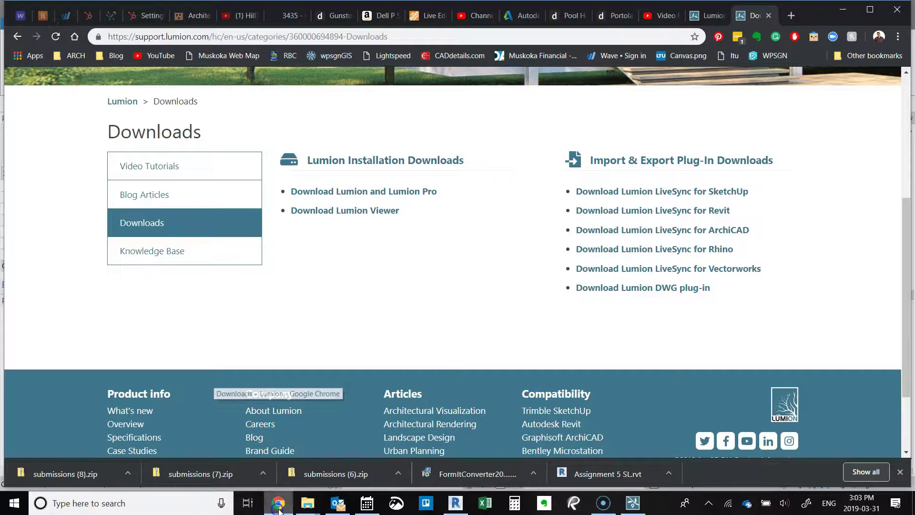
{"action": "left_click", "coordinate": [707, 15]}
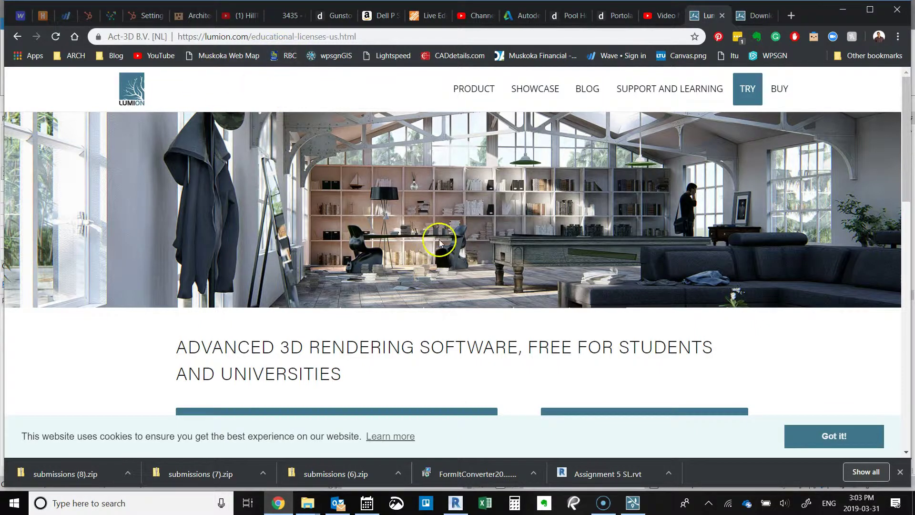
{"action": "scroll", "coordinate": [448, 248], "scroll_direction": "down", "scroll_amount": 5}
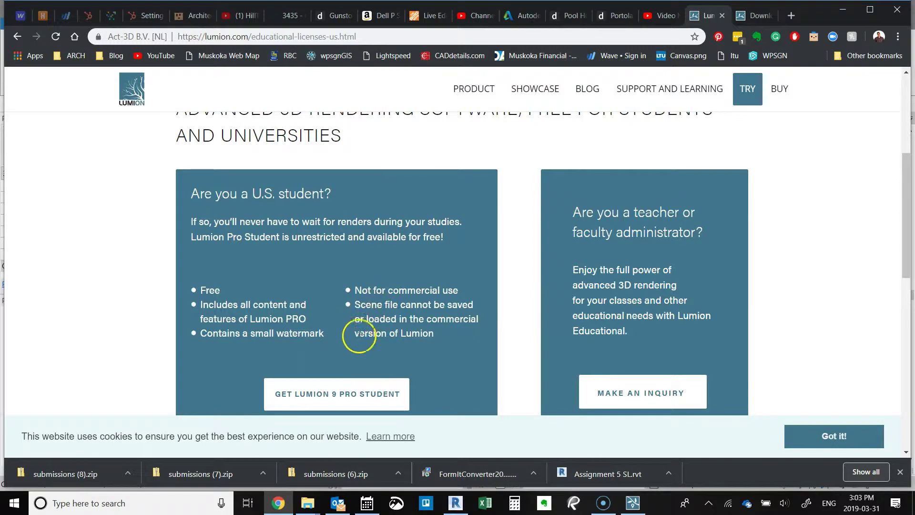
{"action": "scroll", "coordinate": [327, 392], "scroll_direction": "down", "scroll_amount": 3}
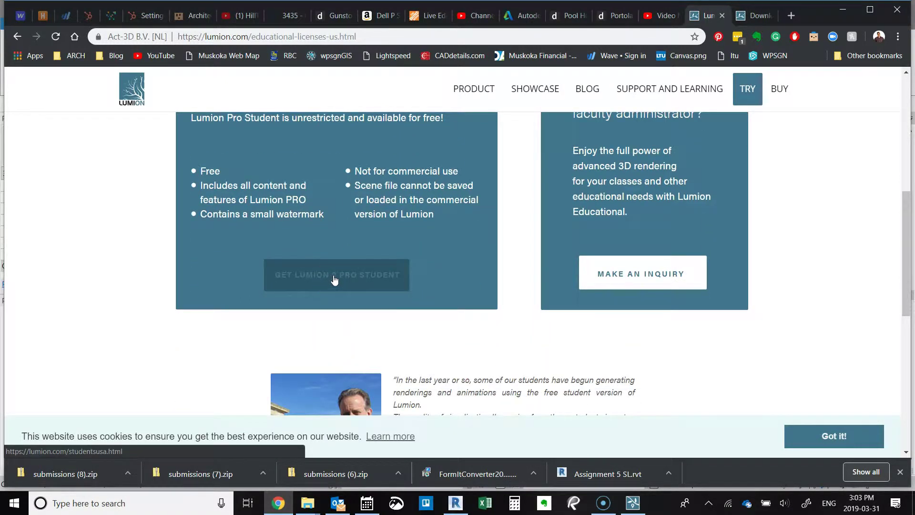
{"action": "scroll", "coordinate": [337, 285], "scroll_direction": "up", "scroll_amount": 1}
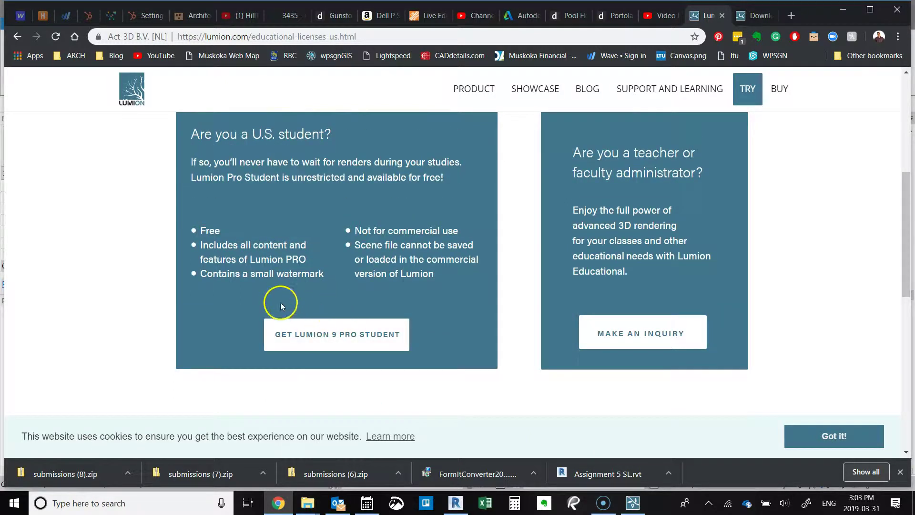
{"action": "left_click_drag", "start_coordinate": [434, 275], "coordinate": [261, 250]}
{"action": "left_click", "coordinate": [270, 313]}
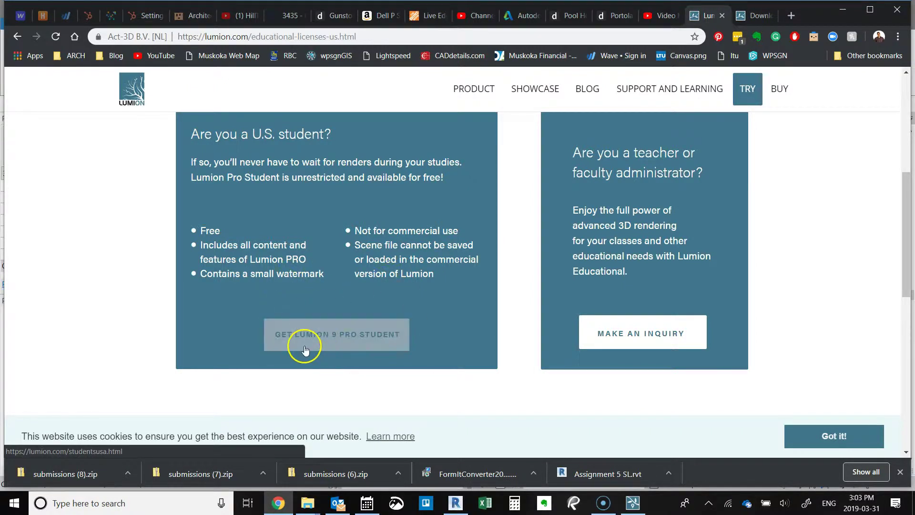
Step: Go to the Downloads section of Lumion's support site and find the import and export plug-ins
{"action": "left_click", "coordinate": [754, 18]}
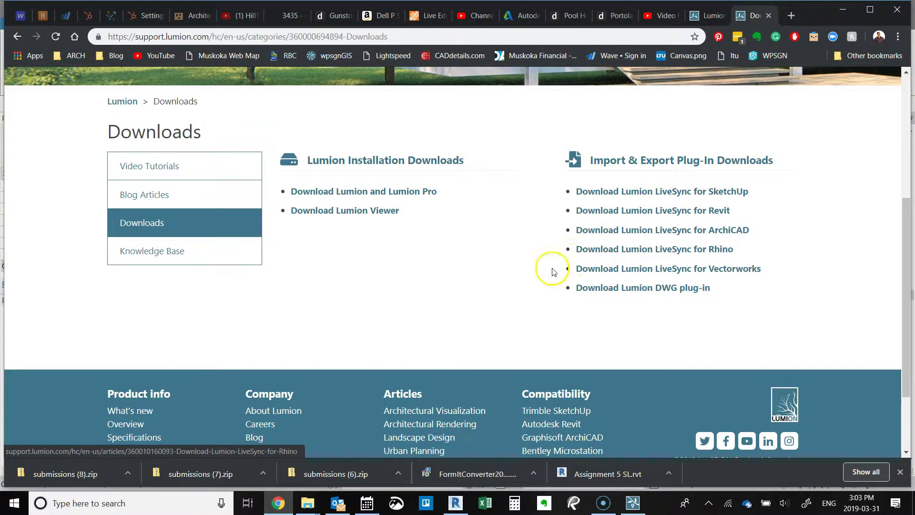
{"action": "scroll", "coordinate": [487, 300], "scroll_direction": "up", "scroll_amount": 5}
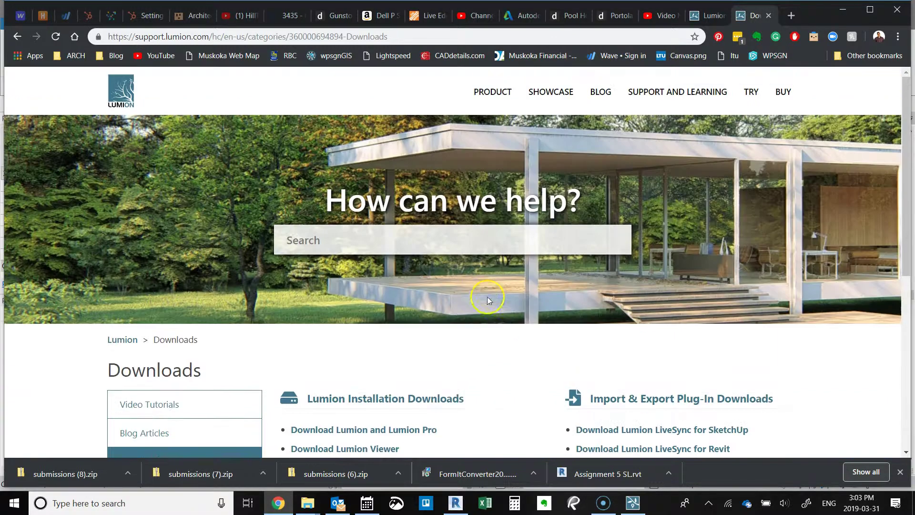
{"action": "left_click", "coordinate": [673, 90]}
{"action": "scroll", "coordinate": [562, 306], "scroll_direction": "down", "scroll_amount": 5}
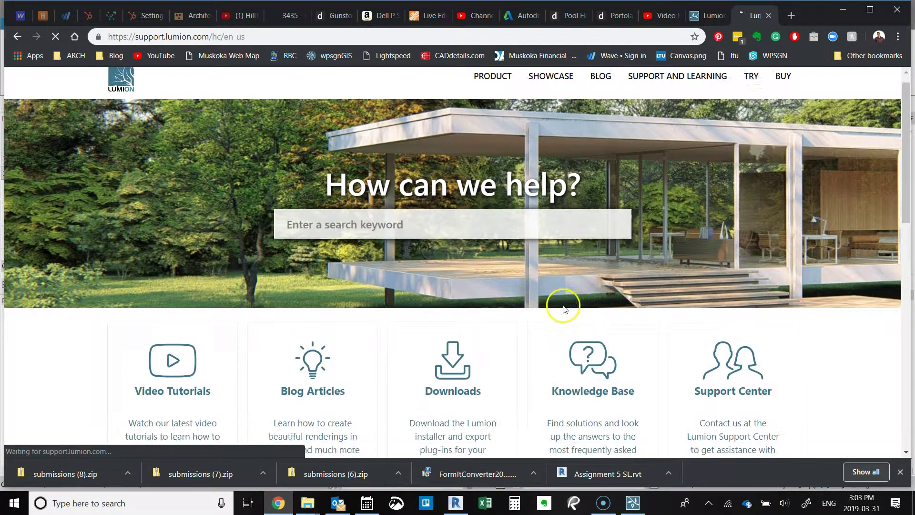
{"action": "left_click", "coordinate": [472, 198]}
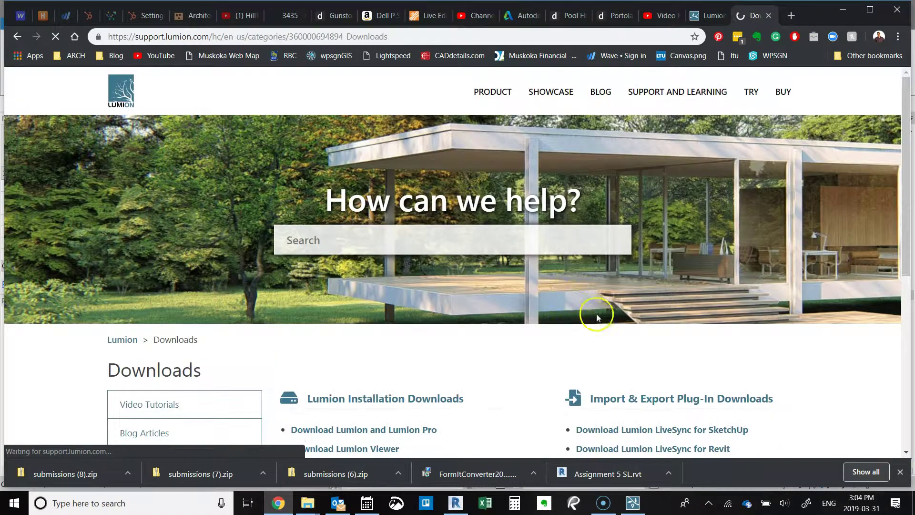
{"action": "scroll", "coordinate": [595, 324], "scroll_direction": "down", "scroll_amount": 5}
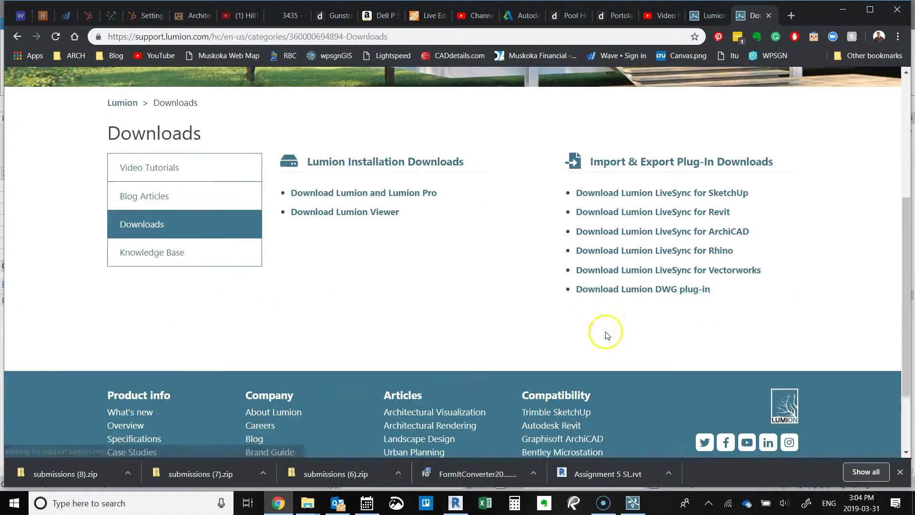
Step: Open the LiveSync for Revit plug-in page on the Autodesk App Store and download the add-in
{"action": "left_click", "coordinate": [653, 210]}
{"action": "scroll", "coordinate": [494, 179], "scroll_direction": "down", "scroll_amount": 5}
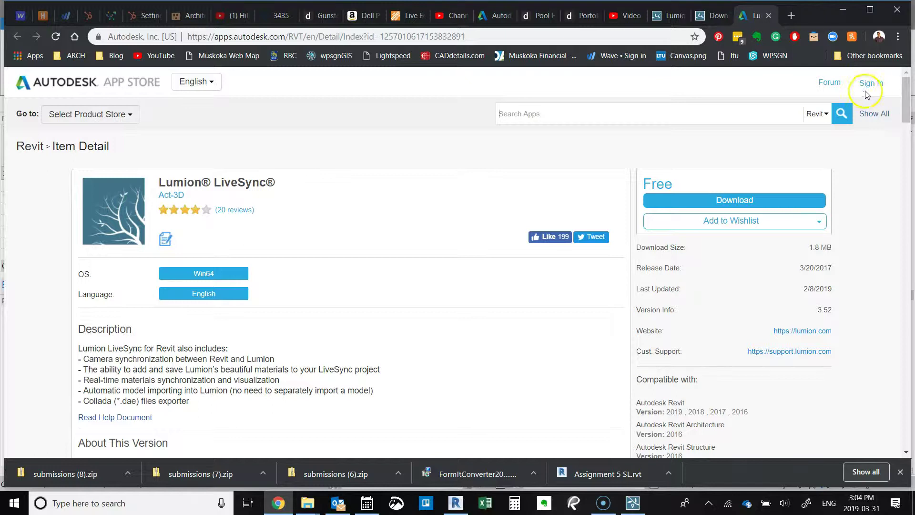
{"action": "left_click", "coordinate": [741, 196]}
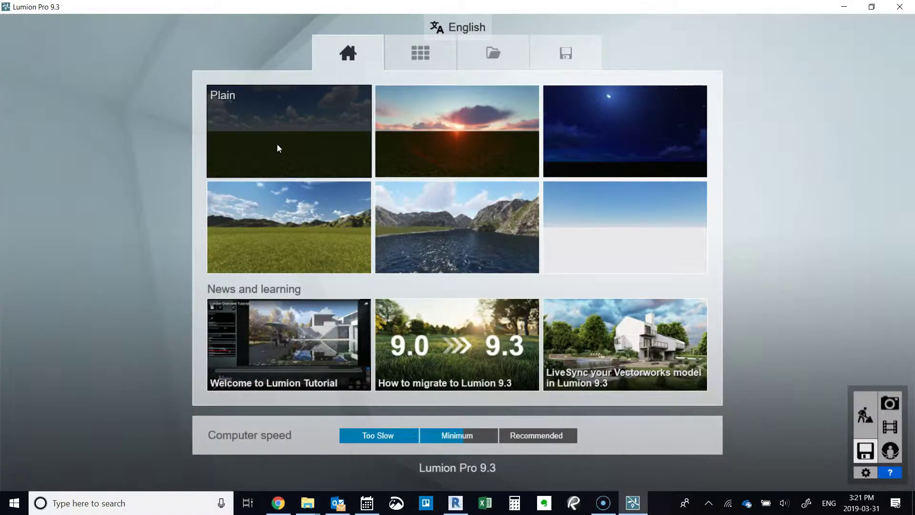
Step: Switch to Revit and stop the running LiveSync session
{"action": "left_click", "coordinate": [456, 503]}
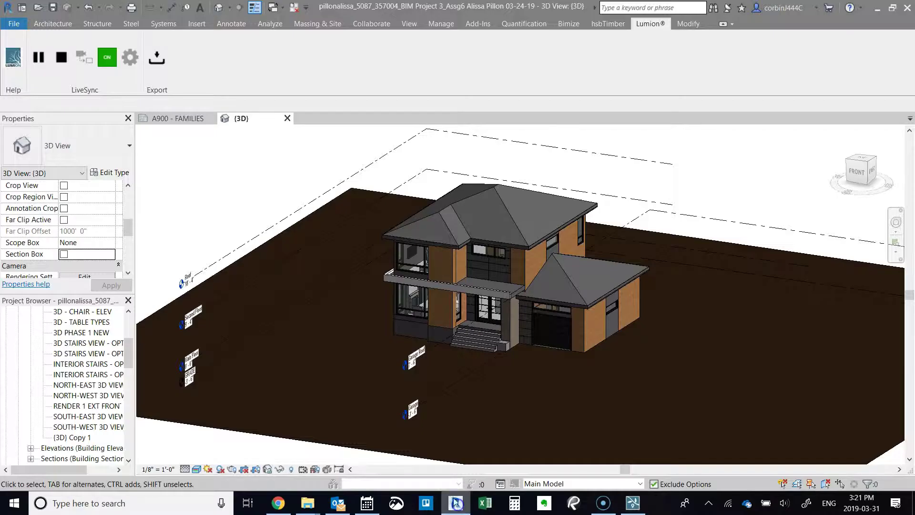
{"action": "left_click", "coordinate": [20, 59]}
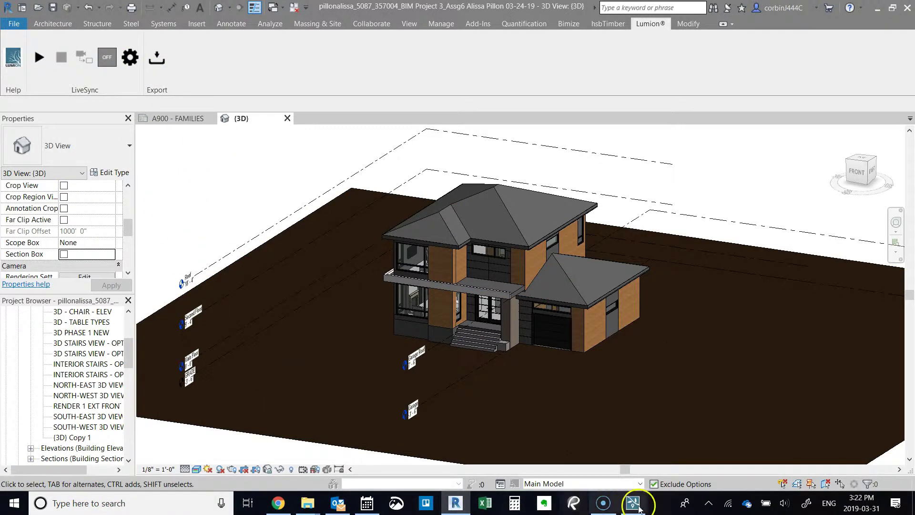
Step: Switch to Lumion and start a new scene from the mountain lake environment, with the flat grassland in view
{"action": "left_click", "coordinate": [634, 503]}
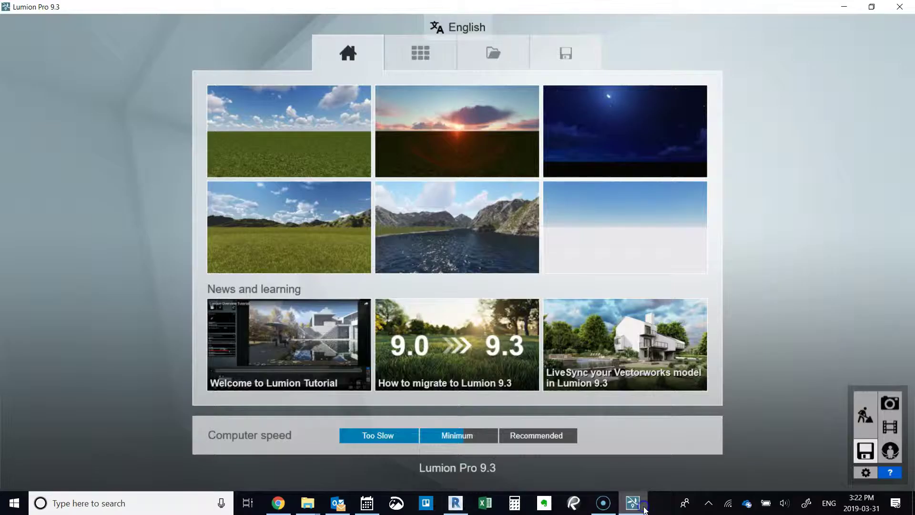
{"action": "left_click", "coordinate": [430, 206]}
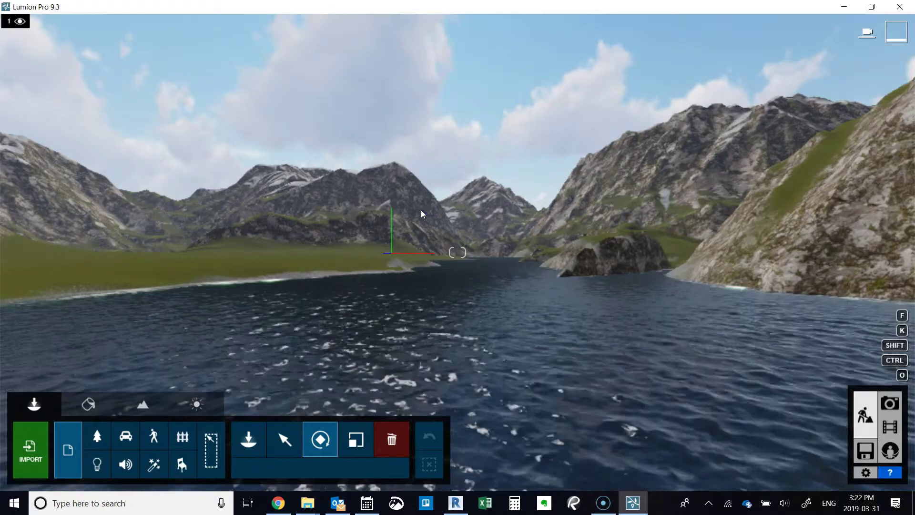
{"action": "right_click_drag", "start_coordinate": [328, 242], "coordinate": [556, 186]}
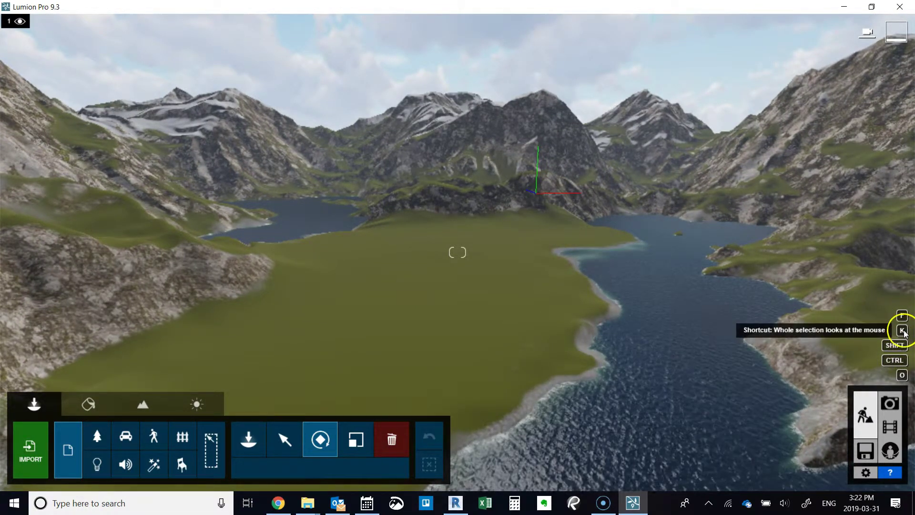
{"action": "mouse_move", "coordinate": [498, 310]}
{"action": "right_mouse_down"}
{"action": "mouse_move", "coordinate": [484, 321]}
{"action": "mouse_move", "coordinate": [498, 313]}
{"action": "right_mouse_up"}
{"action": "right_click_drag", "start_coordinate": [734, 327], "coordinate": [733, 328]}
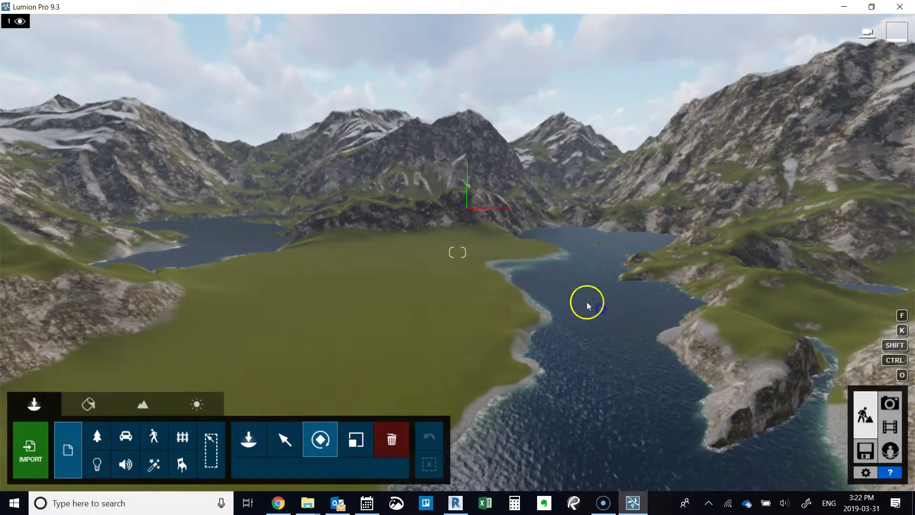
{"action": "right_click_drag", "start_coordinate": [387, 325], "coordinate": [438, 304]}
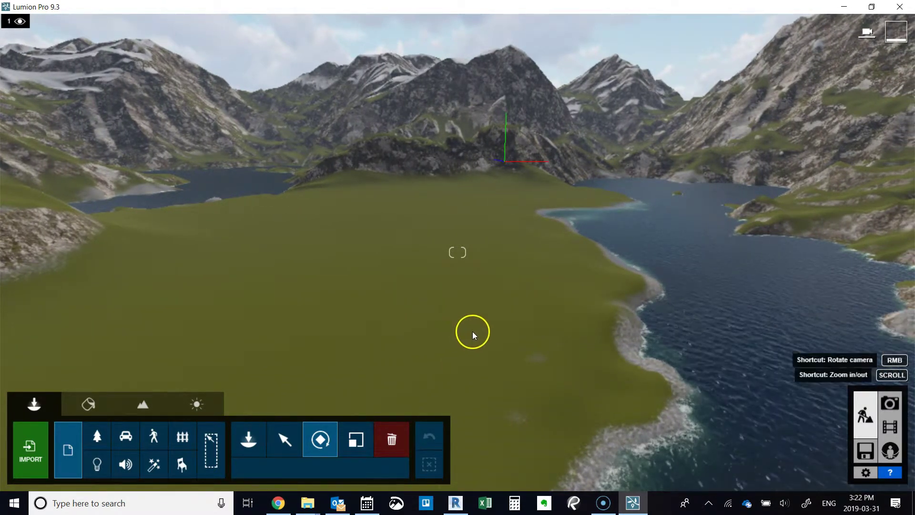
{"action": "right_click_drag", "start_coordinate": [535, 327], "coordinate": [534, 327]}
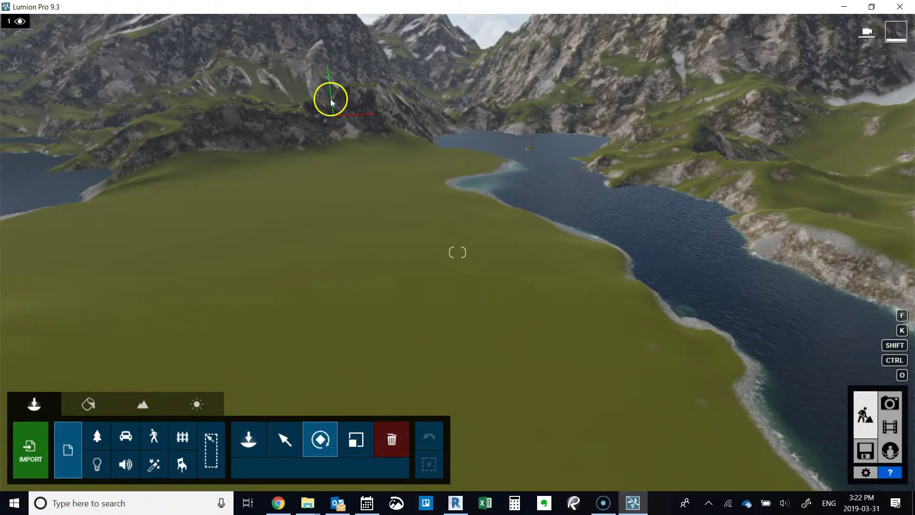
Step: Start LiveSync from the house's 3D view in Revit and return to the Lumion scene
{"action": "left_click", "coordinate": [456, 503]}
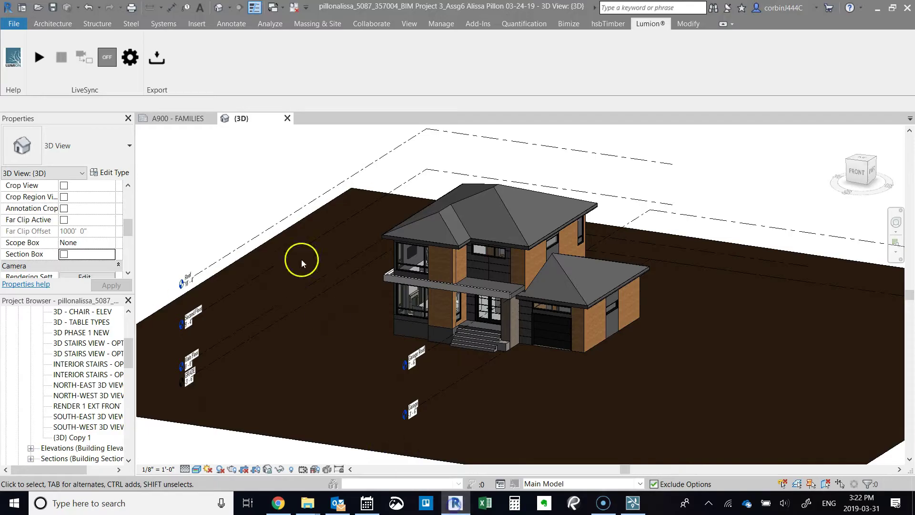
{"action": "left_click", "coordinate": [39, 57]}
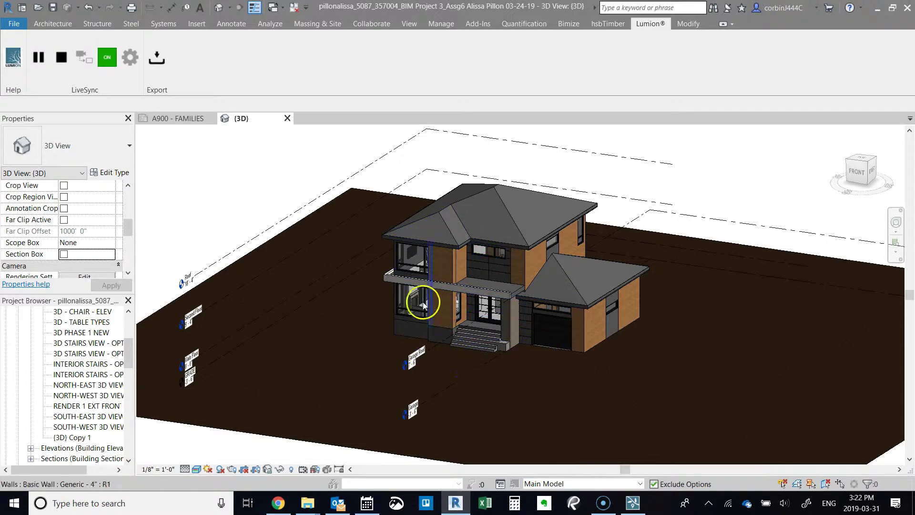
{"action": "left_click", "coordinate": [633, 503]}
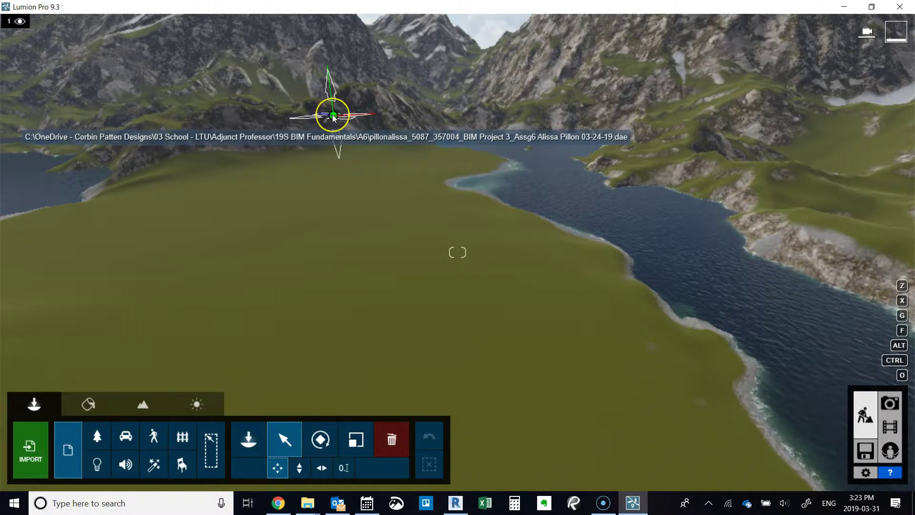
Step: Move the synced house model from the scene origin onto the open grassland
{"action": "left_click", "coordinate": [159, 213]}
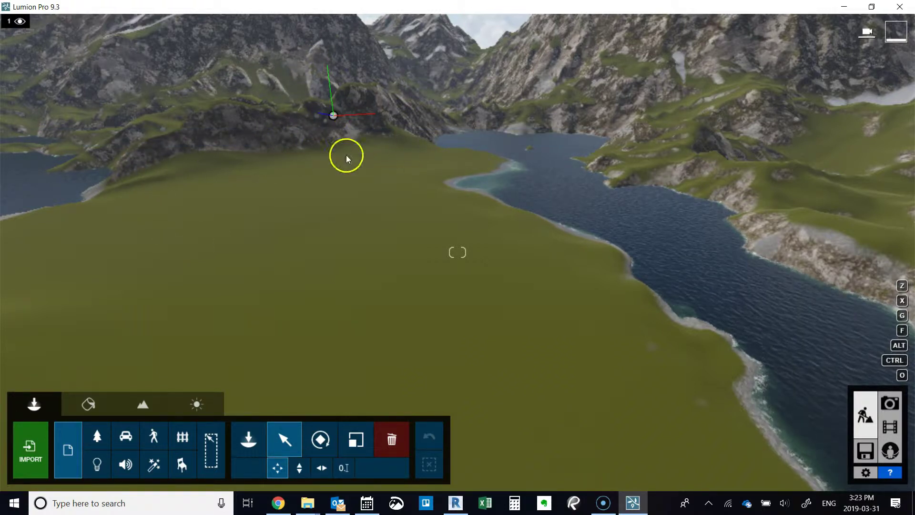
{"action": "left_click_drag", "start_coordinate": [342, 118], "coordinate": [144, 328]}
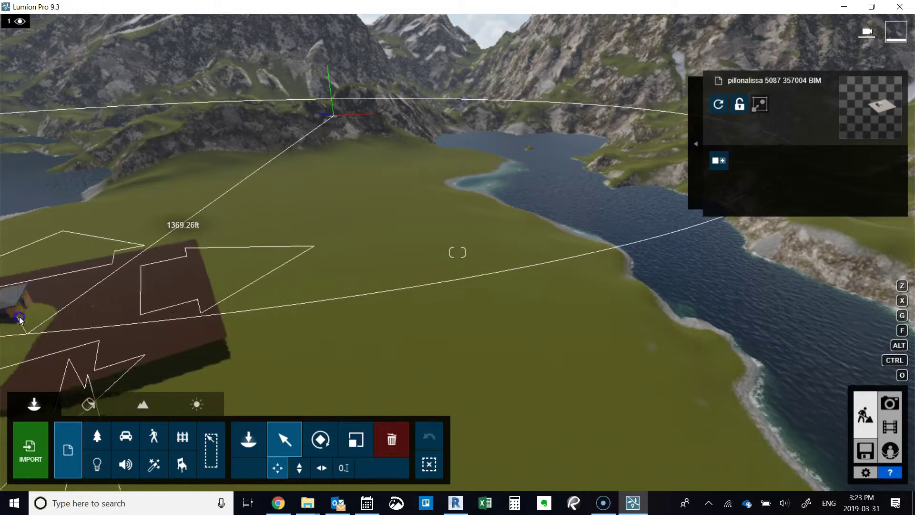
{"action": "left_click", "coordinate": [65, 321]}
Step: Select the house model and reposition it on the grass, nearer the camera and away from the mountain slope
{"action": "right_click_drag", "start_coordinate": [572, 281], "coordinate": [511, 230]}
{"action": "mouse_move", "coordinate": [533, 259]}
{"action": "right_mouse_down"}
{"action": "mouse_move", "coordinate": [520, 259]}
{"action": "mouse_move", "coordinate": [539, 260]}
{"action": "mouse_move", "coordinate": [591, 179]}
{"action": "mouse_move", "coordinate": [593, 201]}
{"action": "mouse_move", "coordinate": [616, 162]}
{"action": "right_mouse_up"}
{"action": "key", "text": "a"}
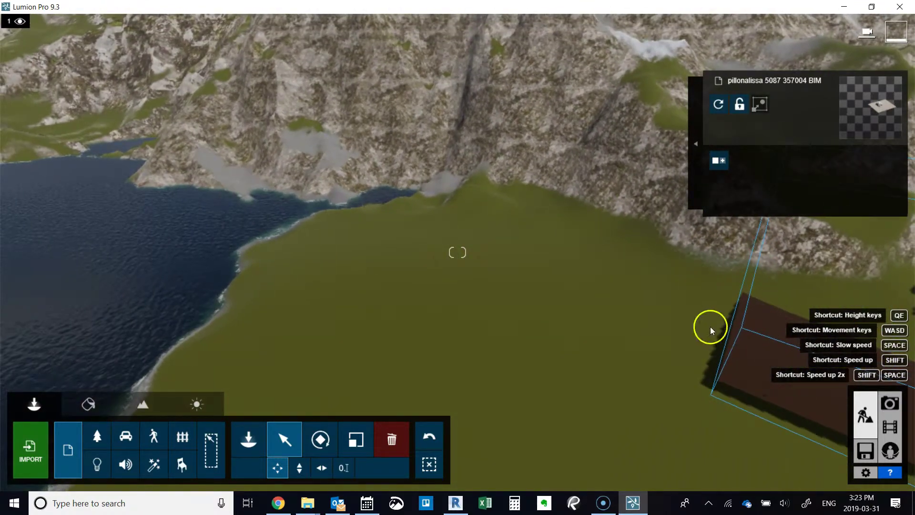
{"action": "mouse_move", "coordinate": [692, 322]}
{"action": "right_mouse_down"}
{"action": "mouse_move", "coordinate": [711, 339]}
{"action": "mouse_move", "coordinate": [703, 342]}
{"action": "right_mouse_up"}
{"action": "left_click", "coordinate": [497, 279]}
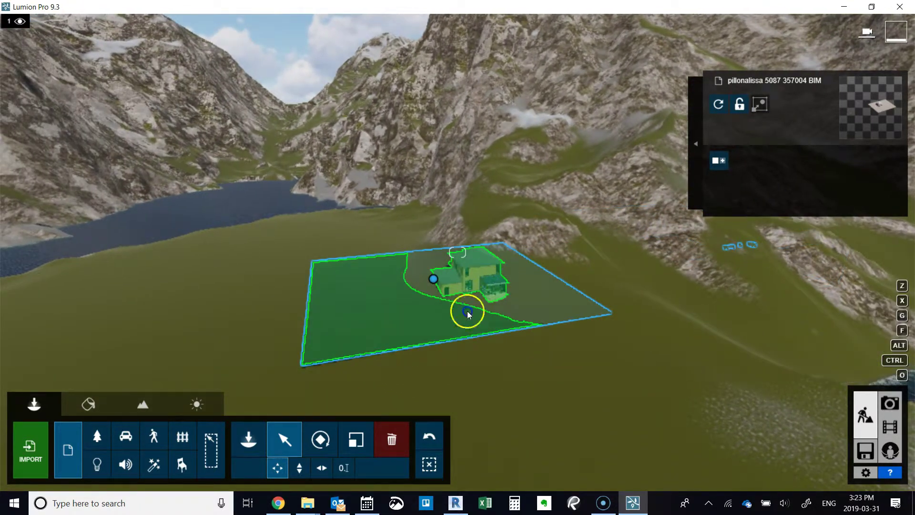
{"action": "left_click", "coordinate": [502, 288]}
{"action": "right_click_drag", "start_coordinate": [502, 288], "coordinate": [504, 287]}
{"action": "left_click", "coordinate": [481, 256]}
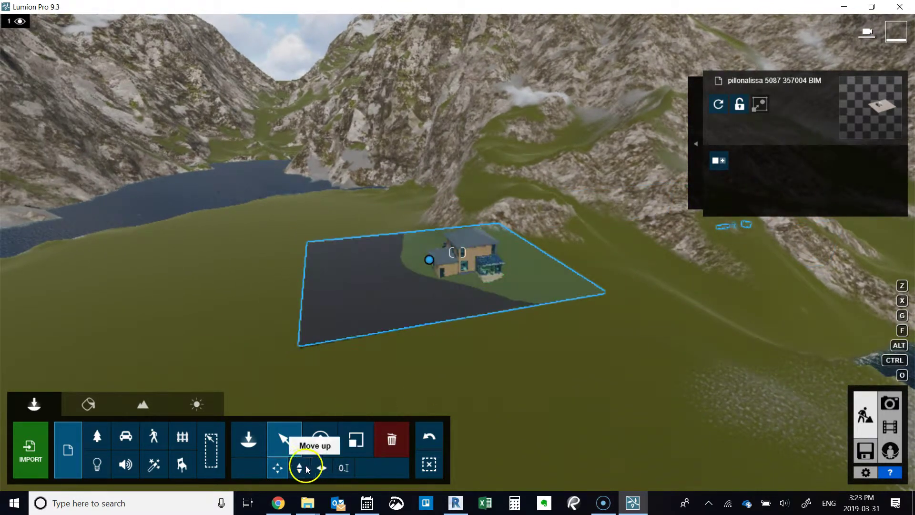
{"action": "left_click", "coordinate": [429, 260]}
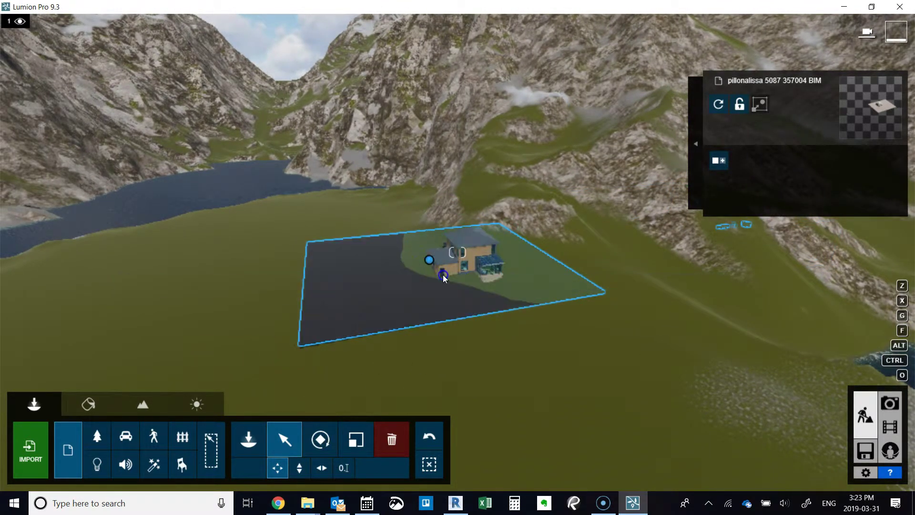
{"action": "left_click_drag", "start_coordinate": [430, 259], "coordinate": [508, 310]}
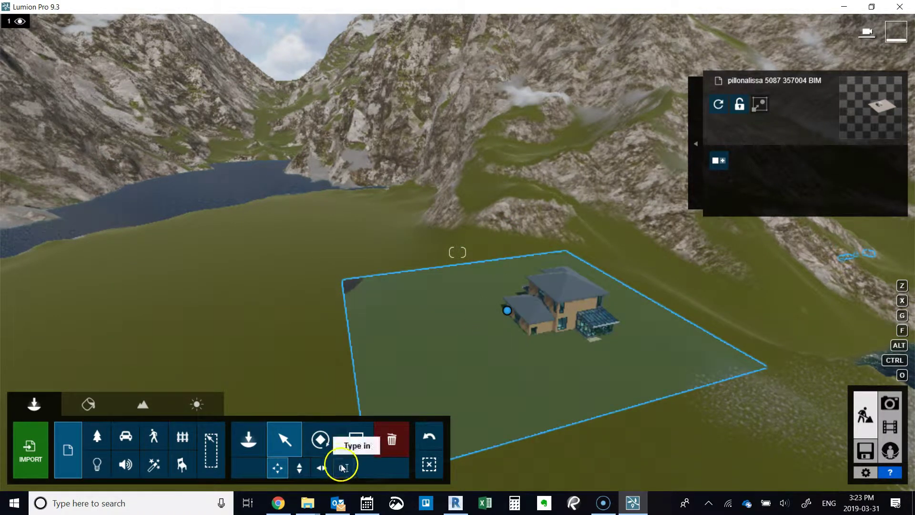
Step: Rotate the house model on the grass so that its front entrance and porch face the camera
{"action": "left_click", "coordinate": [320, 439]}
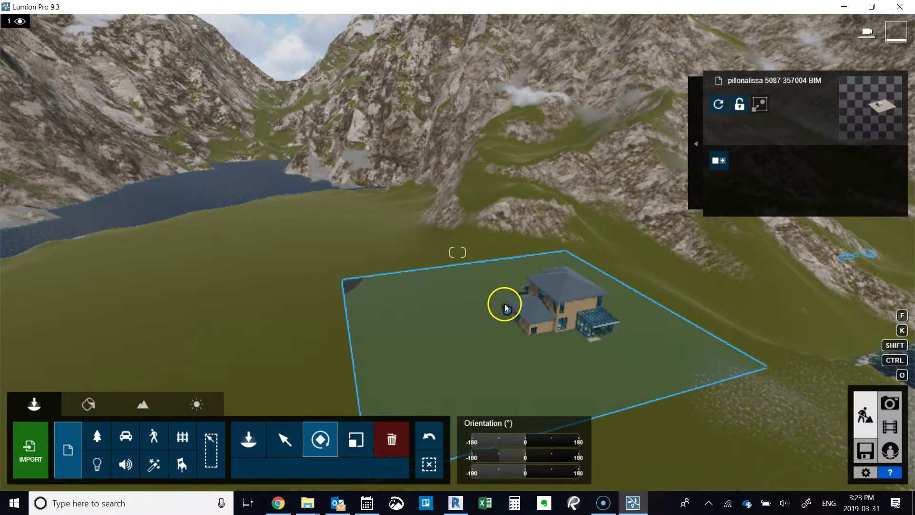
{"action": "left_click_drag", "start_coordinate": [507, 310], "coordinate": [472, 346]}
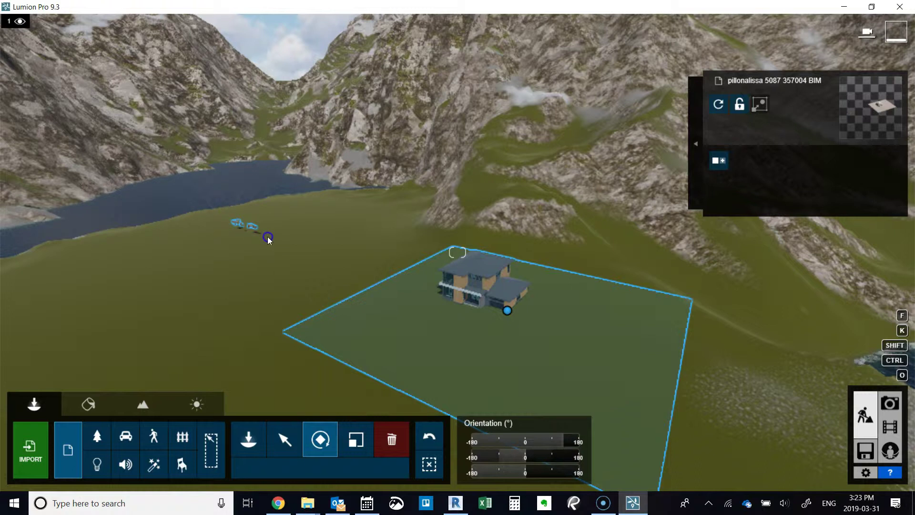
{"action": "left_click", "coordinate": [243, 225]}
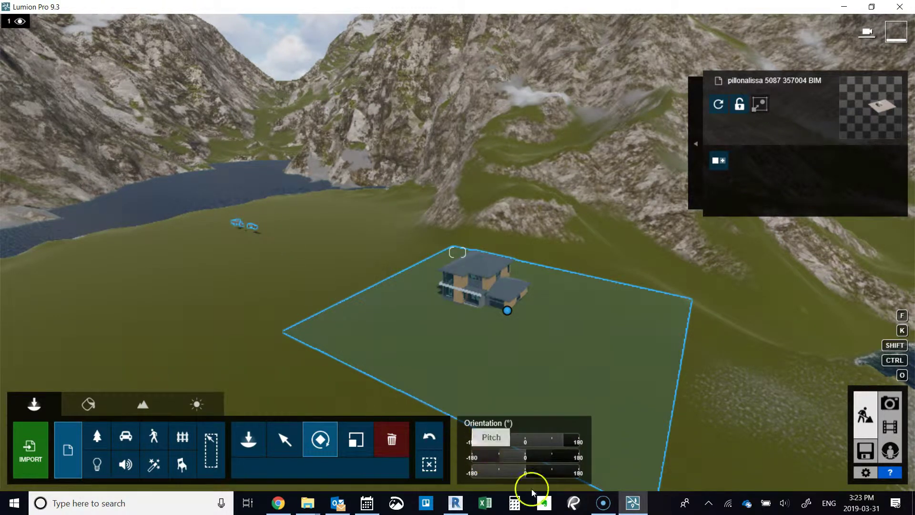
Step: Switch to Revit, hide the stray furniture elements away from the house in the 3D view, and return to Lumion
{"action": "left_click", "coordinate": [456, 502]}
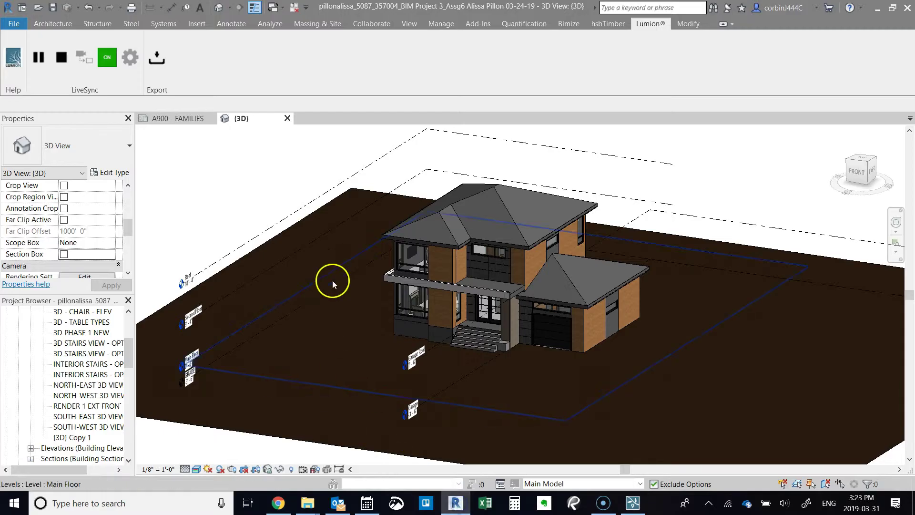
{"action": "left_click", "coordinate": [275, 243]}
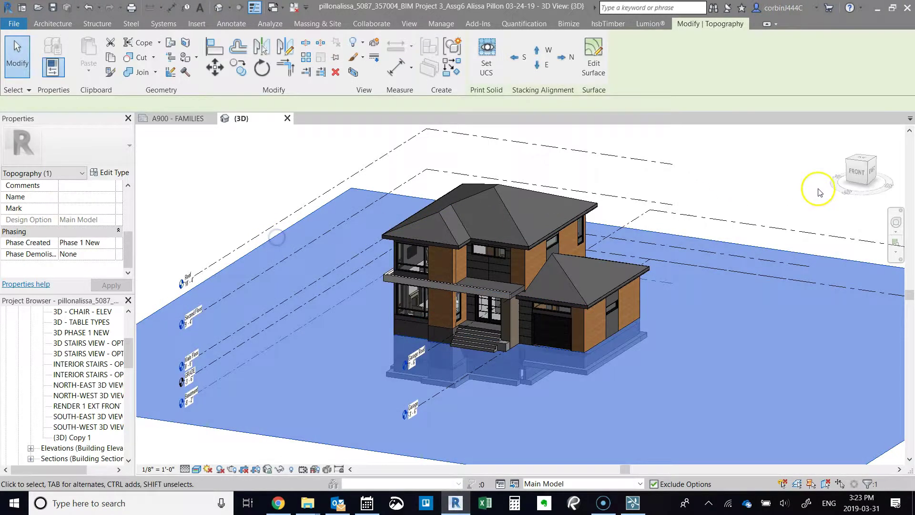
{"action": "scroll", "coordinate": [818, 190], "scroll_direction": "down", "scroll_amount": 3}
{"action": "left_click_drag", "start_coordinate": [272, 148], "coordinate": [402, 208]}
{"action": "right_click", "coordinate": [349, 173]}
{"action": "mouse_move", "coordinate": [472, 221]}
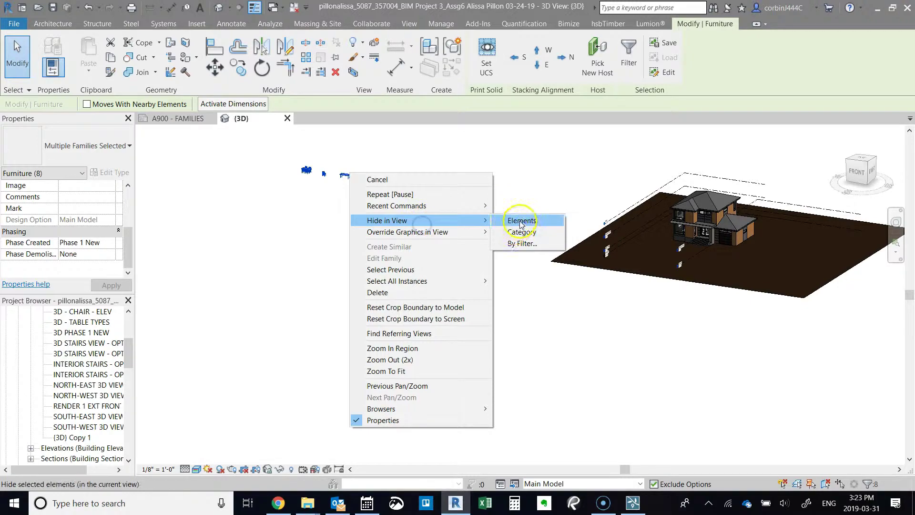
{"action": "left_click", "coordinate": [520, 218]}
{"action": "left_click", "coordinate": [641, 505]}
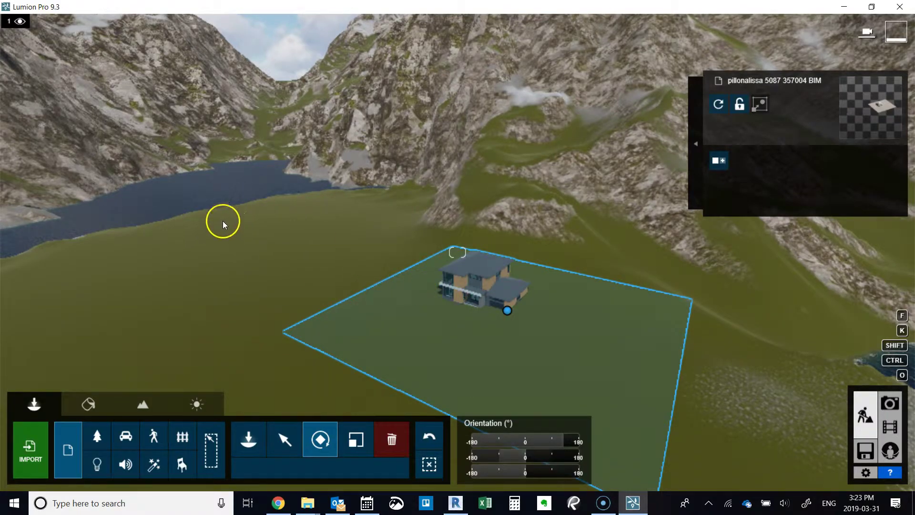
Step: Try the custom Invisible material on the house's wood siding in the Material Editor
{"action": "left_click", "coordinate": [475, 321]}
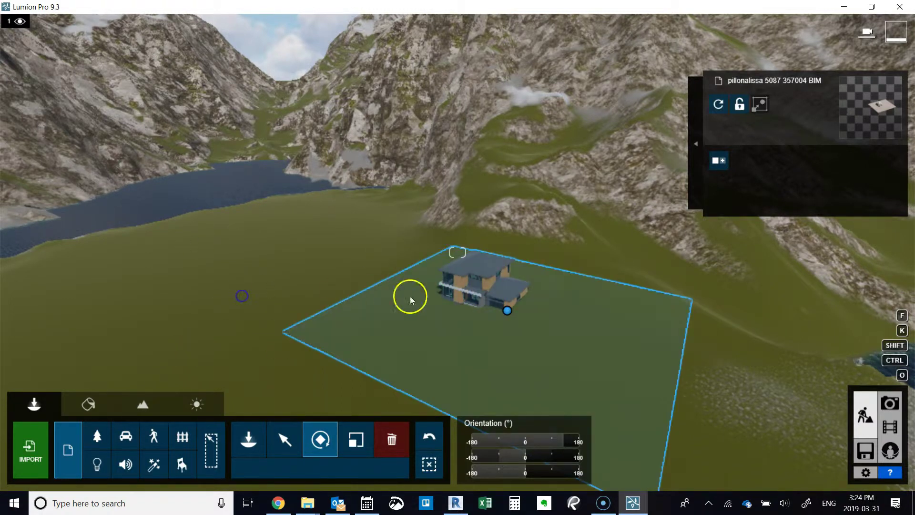
{"action": "right_click_drag", "start_coordinate": [410, 296], "coordinate": [494, 329]}
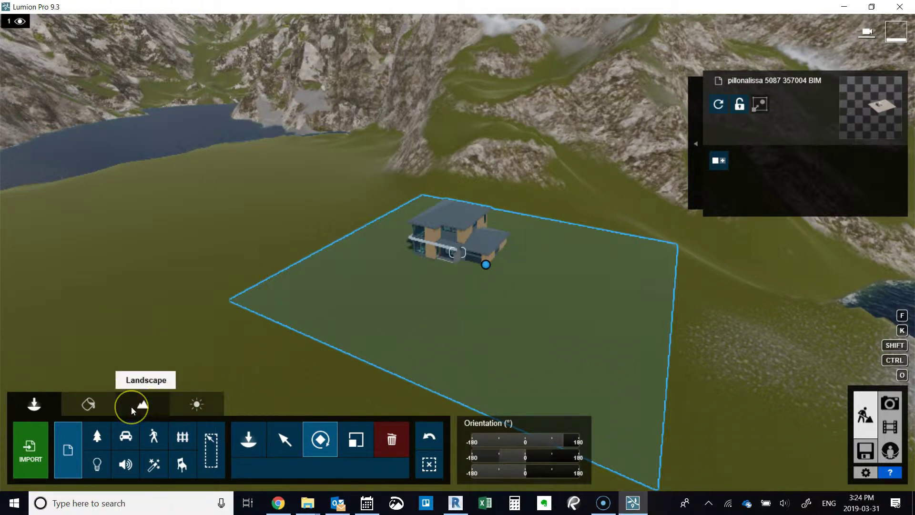
{"action": "left_click", "coordinate": [88, 406]}
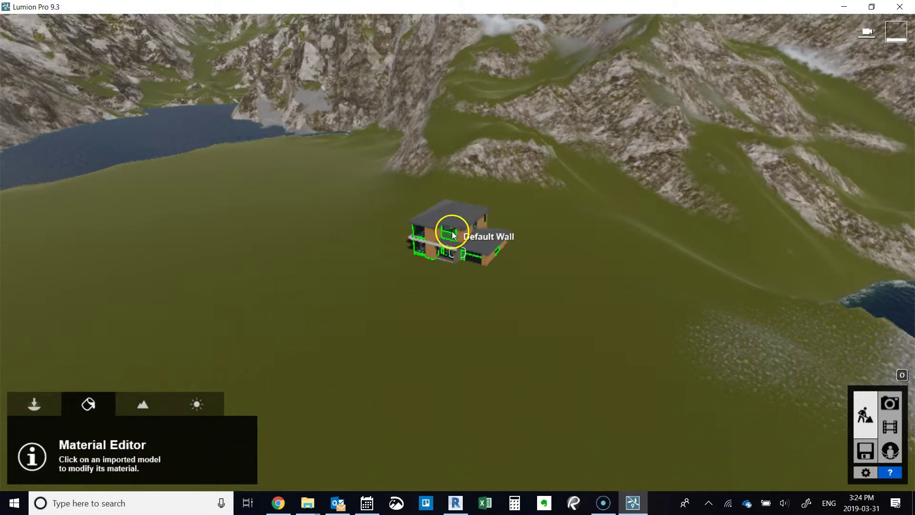
{"action": "left_click", "coordinate": [448, 238]}
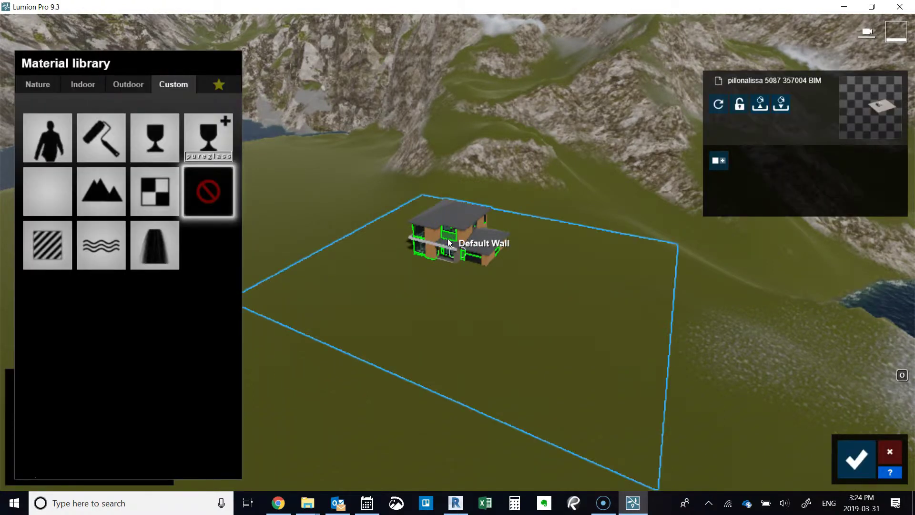
{"action": "right_click_drag", "start_coordinate": [448, 238], "coordinate": [451, 210]}
{"action": "key", "text": "w"}
{"action": "key", "text": "w"}
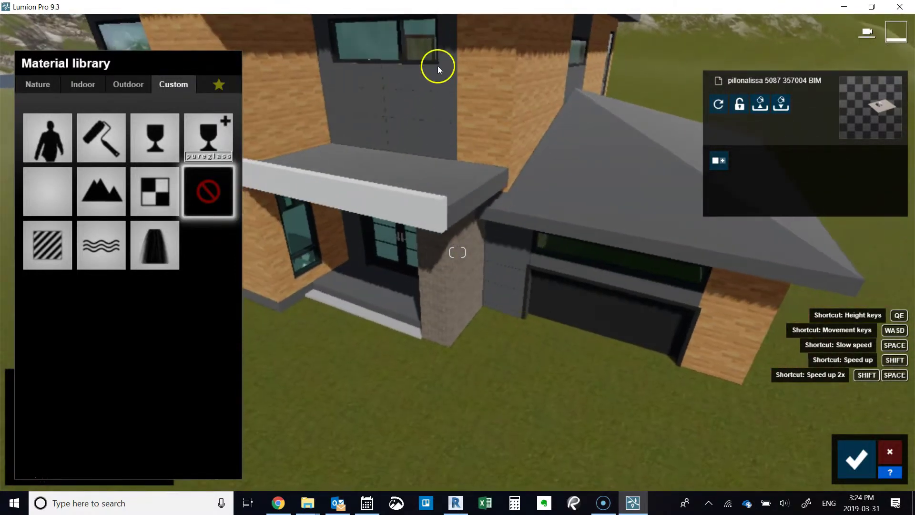
{"action": "left_click", "coordinate": [497, 82]}
{"action": "left_click", "coordinate": [478, 106]}
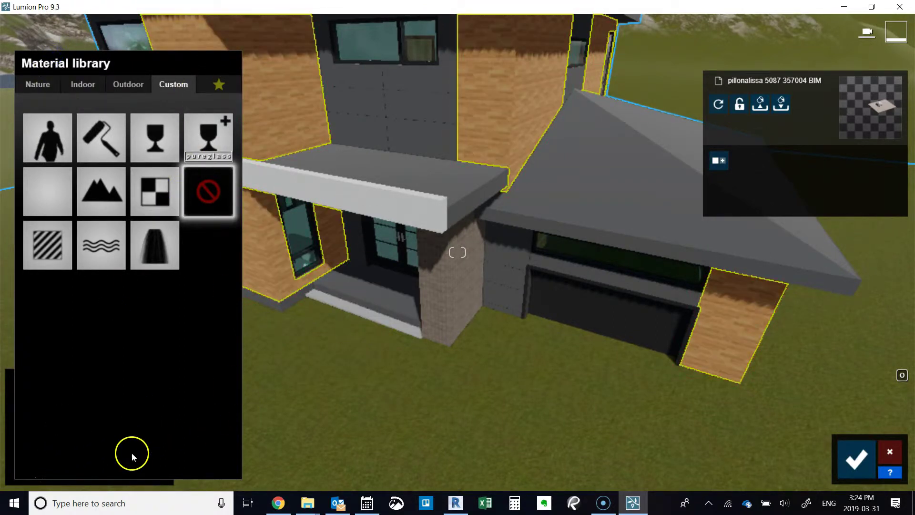
{"action": "left_click", "coordinate": [36, 181]}
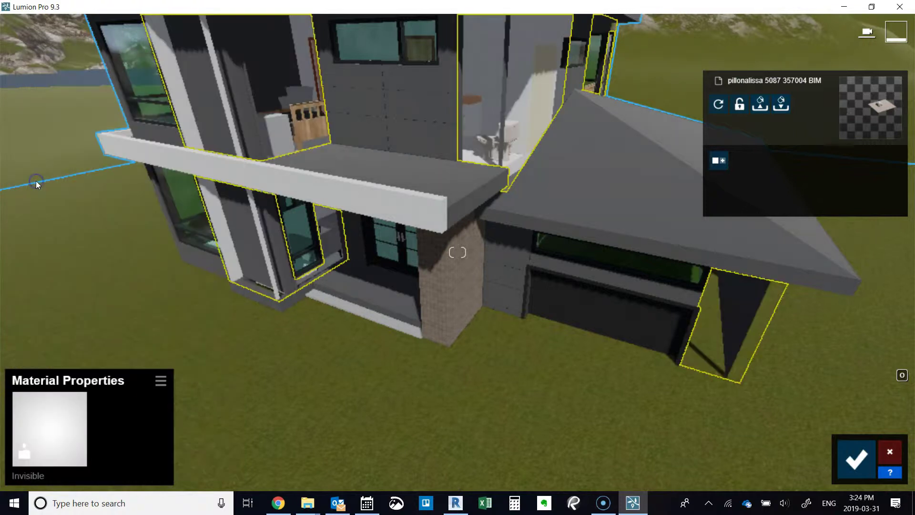
Step: Reopen the material library for the wood siding and discard the material changes to the house
{"action": "left_click", "coordinate": [160, 380]}
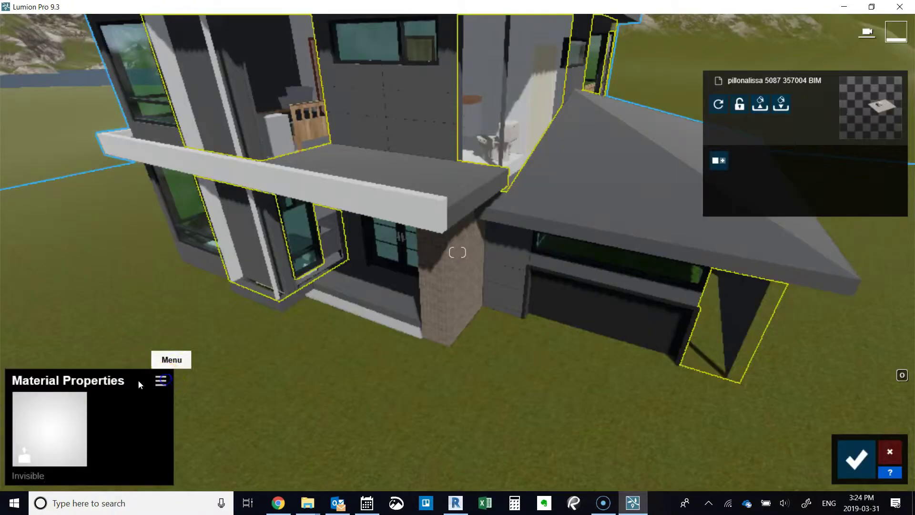
{"action": "left_click", "coordinate": [60, 415]}
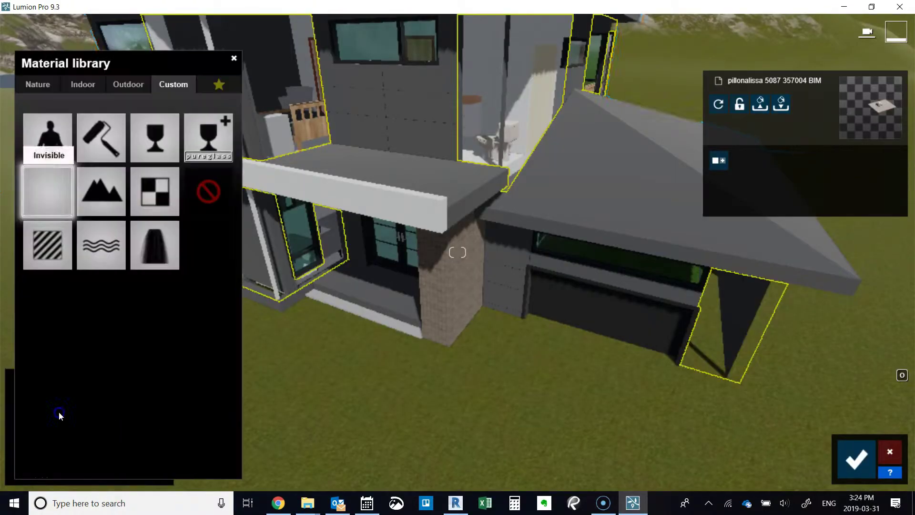
{"action": "left_click", "coordinate": [385, 387]}
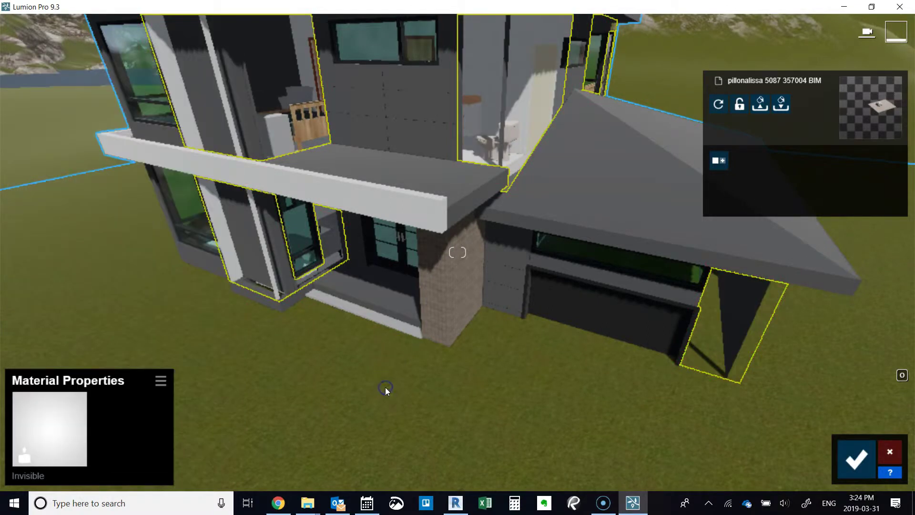
{"action": "left_click", "coordinate": [890, 452]}
{"action": "left_click", "coordinate": [854, 447]}
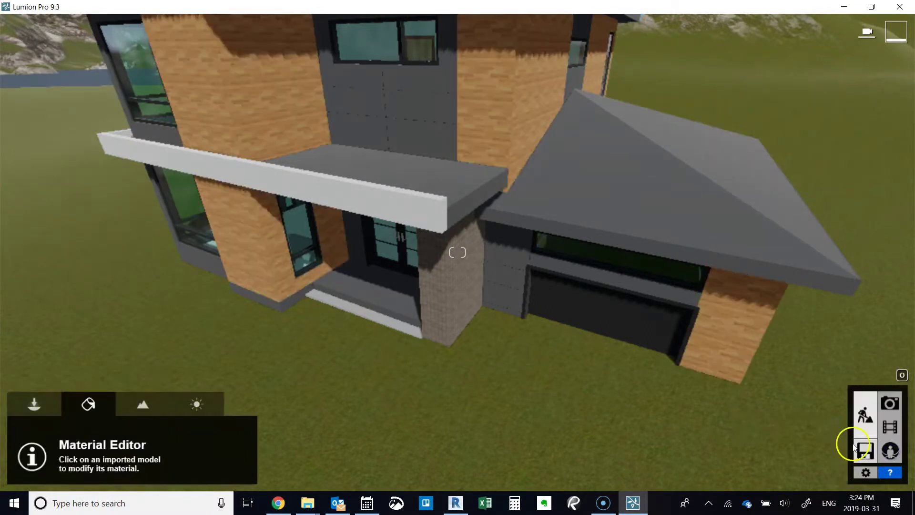
Step: Sculpt the landscape beside the garage, first raising a ridge and lowering the ground there into a pit
{"action": "left_click", "coordinate": [139, 405]}
{"action": "scroll", "coordinate": [423, 354], "scroll_direction": "down", "scroll_amount": 5}
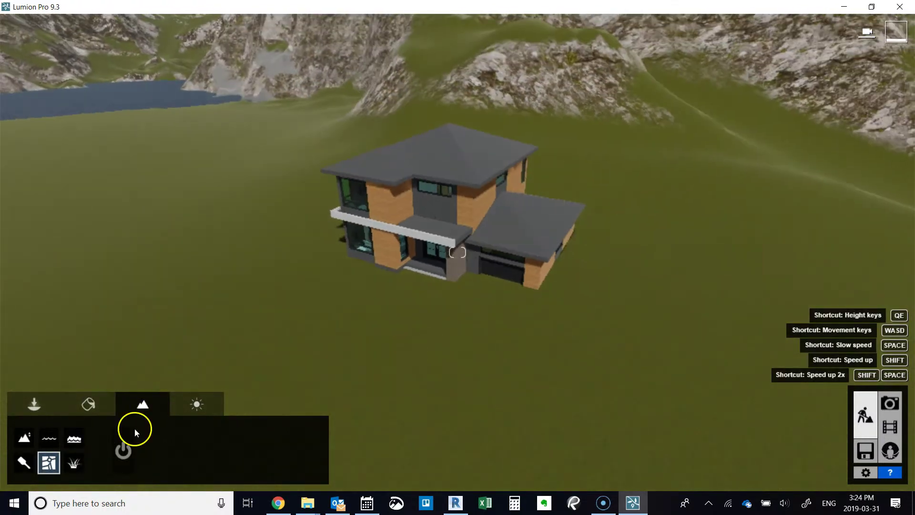
{"action": "left_click", "coordinate": [24, 437]}
{"action": "mouse_move", "coordinate": [633, 306]}
{"action": "left_mouse_down"}
{"action": "mouse_move", "coordinate": [655, 299]}
{"action": "mouse_move", "coordinate": [635, 359]}
{"action": "left_mouse_up"}
{"action": "left_click", "coordinate": [134, 451]}
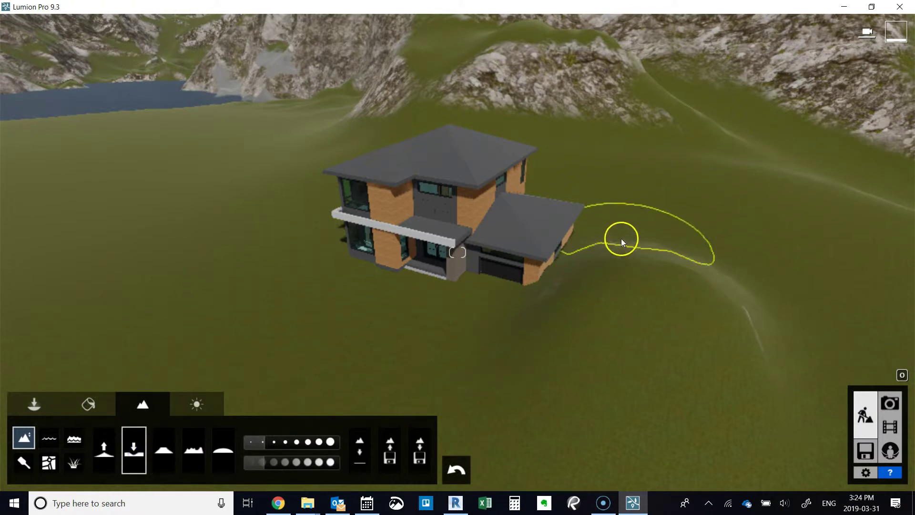
{"action": "mouse_move", "coordinate": [619, 248]}
{"action": "left_mouse_down"}
{"action": "mouse_move", "coordinate": [615, 280]}
{"action": "mouse_move", "coordinate": [639, 248]}
{"action": "mouse_move", "coordinate": [644, 219]}
{"action": "mouse_move", "coordinate": [574, 310]}
{"action": "left_mouse_up"}
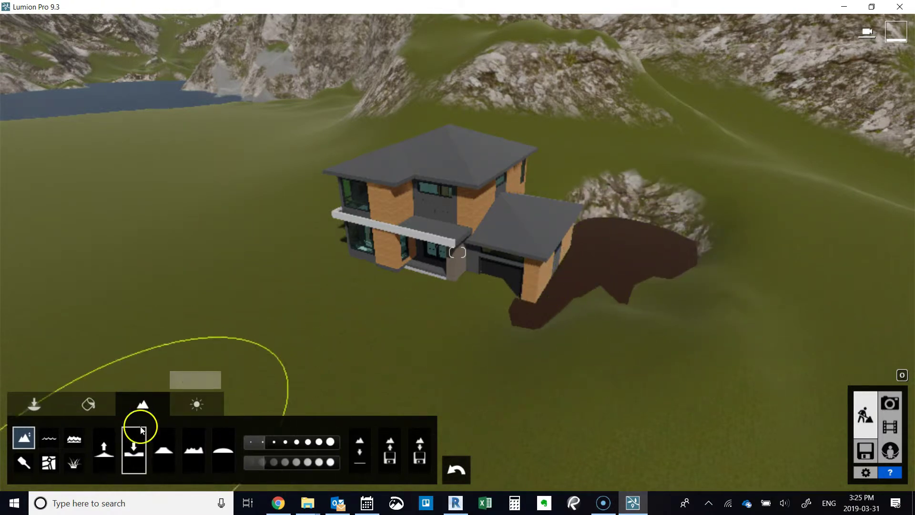
Step: Increase the terrain brush's size and speed and lower the ground around the whole house
{"action": "mouse_move", "coordinate": [279, 442]}
{"action": "left_mouse_down"}
{"action": "mouse_move", "coordinate": [264, 443]}
{"action": "mouse_move", "coordinate": [328, 443]}
{"action": "mouse_move", "coordinate": [293, 442]}
{"action": "left_mouse_up"}
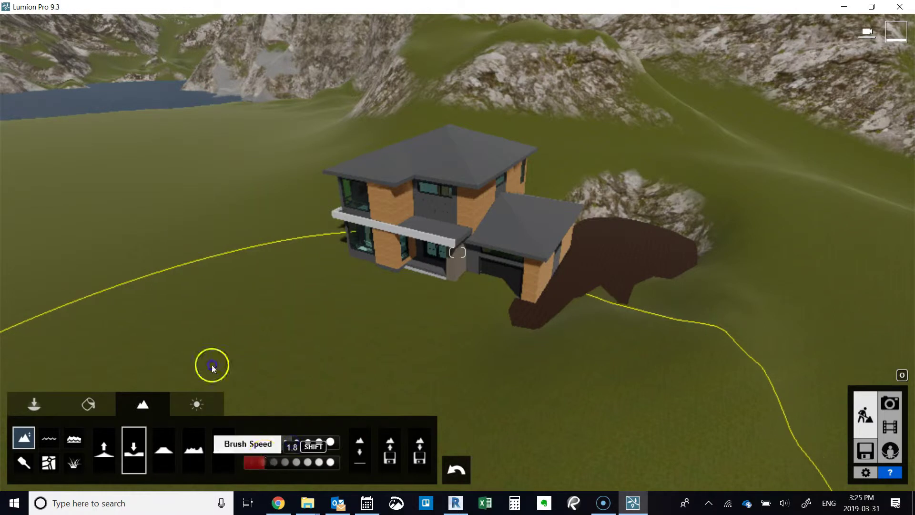
{"action": "left_click_drag", "start_coordinate": [274, 461], "coordinate": [273, 462]}
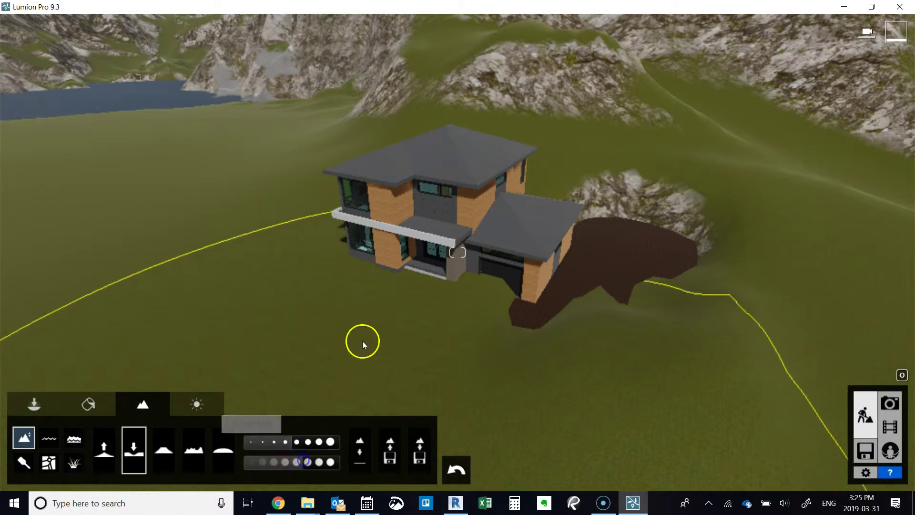
{"action": "left_click", "coordinate": [461, 233]}
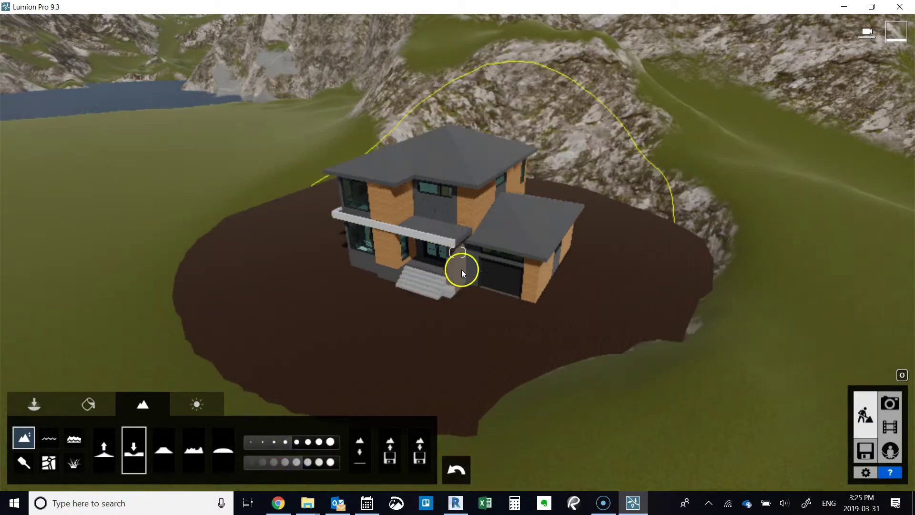
Step: Reduce the brush speed to its minimum and raise the ground back up around the house
{"action": "mouse_move", "coordinate": [274, 461]}
{"action": "left_mouse_down"}
{"action": "mouse_move", "coordinate": [286, 462]}
{"action": "mouse_move", "coordinate": [257, 465]}
{"action": "left_mouse_up"}
{"action": "left_click", "coordinate": [105, 448]}
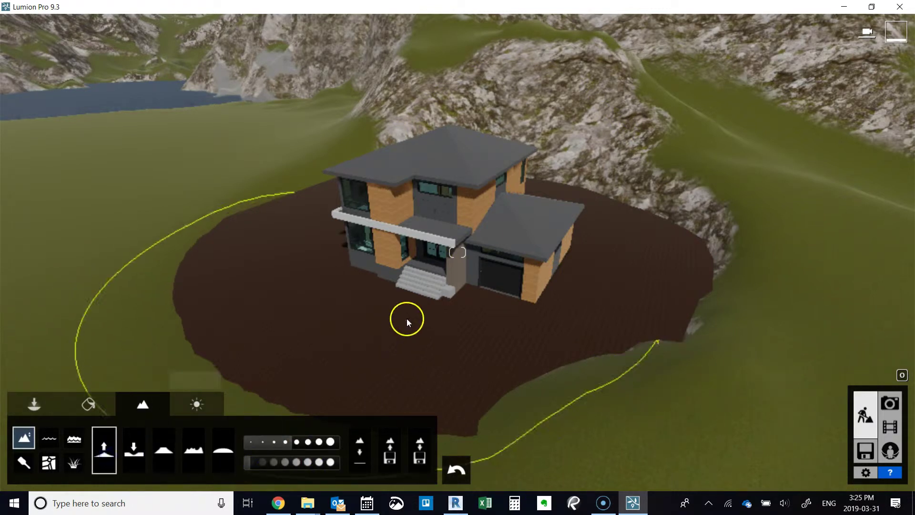
{"action": "mouse_move", "coordinate": [473, 305]}
{"action": "left_mouse_down"}
{"action": "mouse_move", "coordinate": [456, 288]}
{"action": "mouse_move", "coordinate": [364, 230]}
{"action": "mouse_move", "coordinate": [456, 288]}
{"action": "mouse_move", "coordinate": [366, 230]}
{"action": "mouse_move", "coordinate": [476, 275]}
{"action": "mouse_move", "coordinate": [372, 214]}
{"action": "mouse_move", "coordinate": [464, 264]}
{"action": "mouse_move", "coordinate": [469, 257]}
{"action": "mouse_move", "coordinate": [375, 206]}
{"action": "mouse_move", "coordinate": [472, 251]}
{"action": "mouse_move", "coordinate": [378, 200]}
{"action": "mouse_move", "coordinate": [472, 251]}
{"action": "mouse_move", "coordinate": [478, 209]}
{"action": "mouse_move", "coordinate": [323, 183]}
{"action": "mouse_move", "coordinate": [262, 154]}
{"action": "mouse_move", "coordinate": [404, 206]}
{"action": "mouse_move", "coordinate": [485, 223]}
{"action": "mouse_move", "coordinate": [412, 178]}
{"action": "mouse_move", "coordinate": [519, 214]}
{"action": "mouse_move", "coordinate": [258, 281]}
{"action": "mouse_move", "coordinate": [92, 368]}
{"action": "left_mouse_up"}
Step: Flatten the terrain around the house and garage so the ground is level and the pit is filled
{"action": "left_click", "coordinate": [133, 441]}
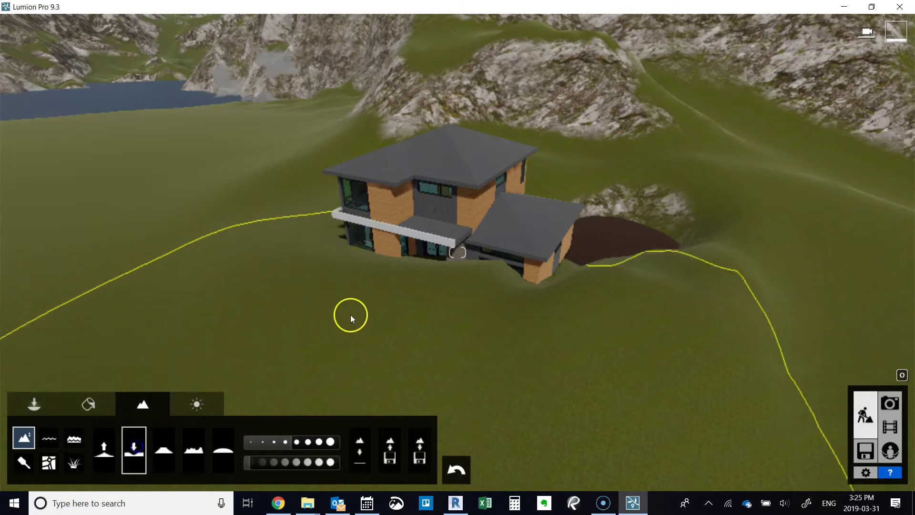
{"action": "left_click", "coordinate": [164, 448]}
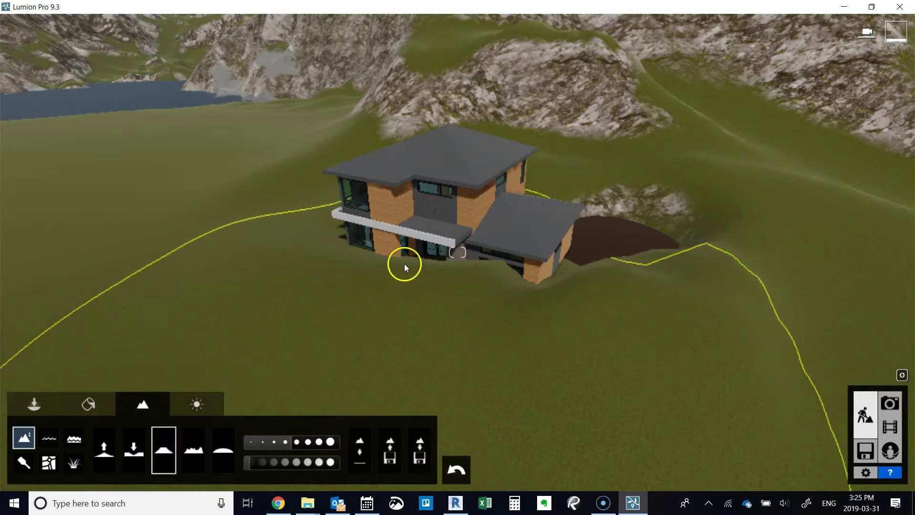
{"action": "left_click_drag", "start_coordinate": [437, 227], "coordinate": [461, 225]}
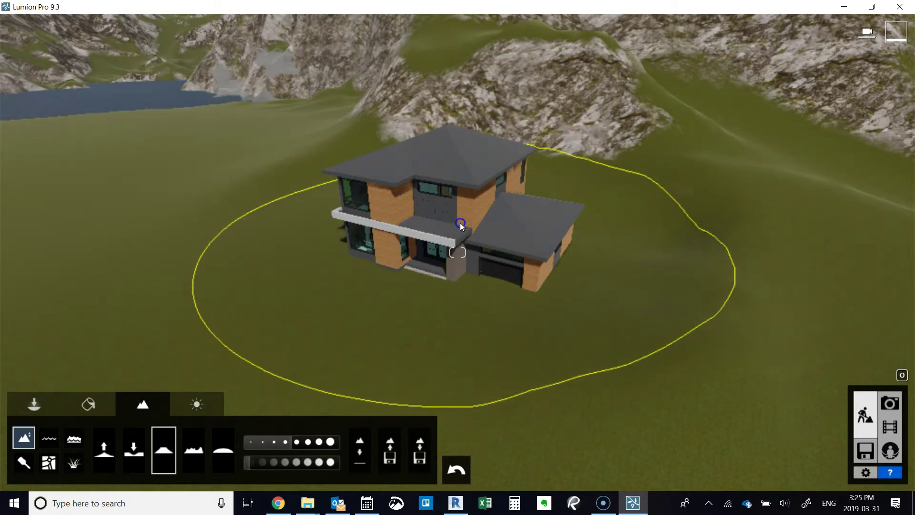
{"action": "left_click_drag", "start_coordinate": [461, 226], "coordinate": [461, 226]}
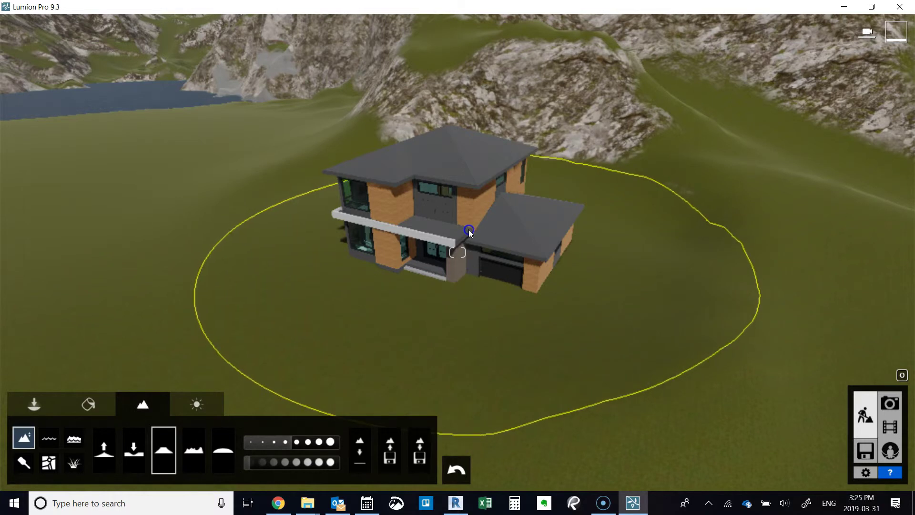
Step: Look over the weather and landscape settings and return to object editing for the house model
{"action": "left_click", "coordinate": [198, 406]}
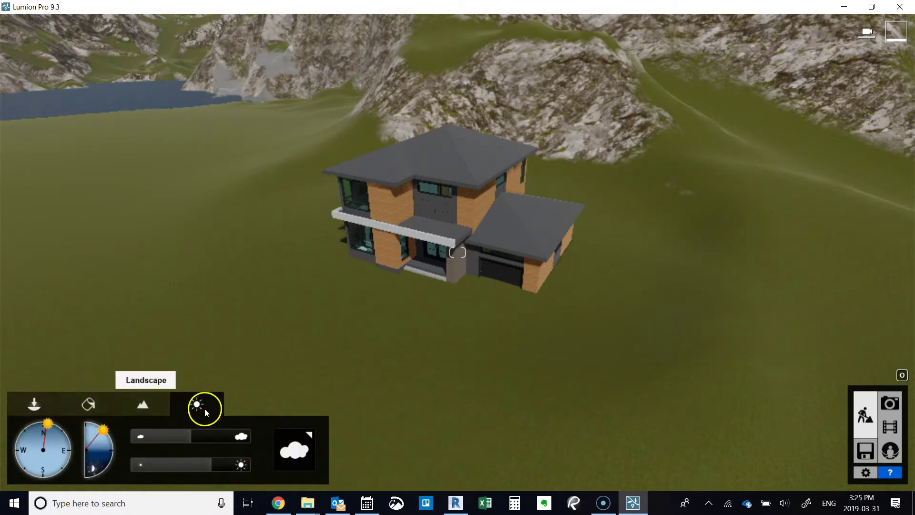
{"action": "left_click", "coordinate": [143, 404]}
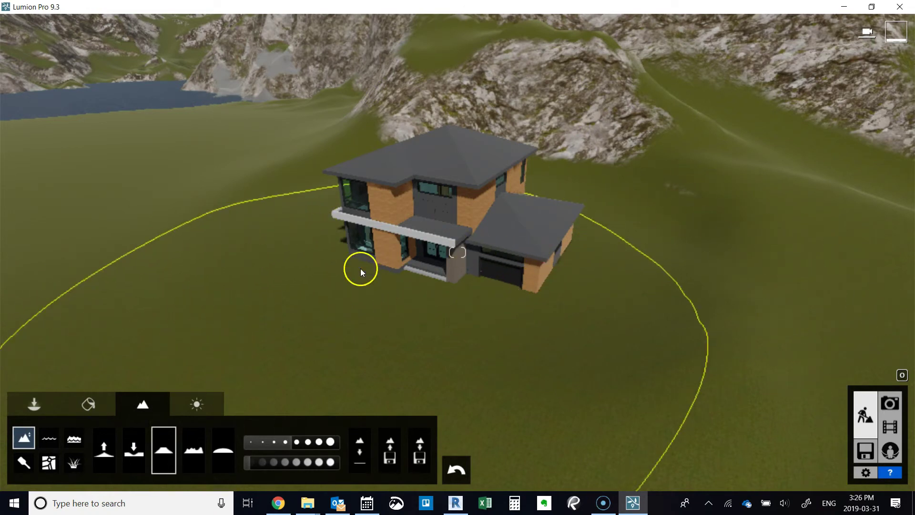
{"action": "left_click", "coordinate": [35, 405]}
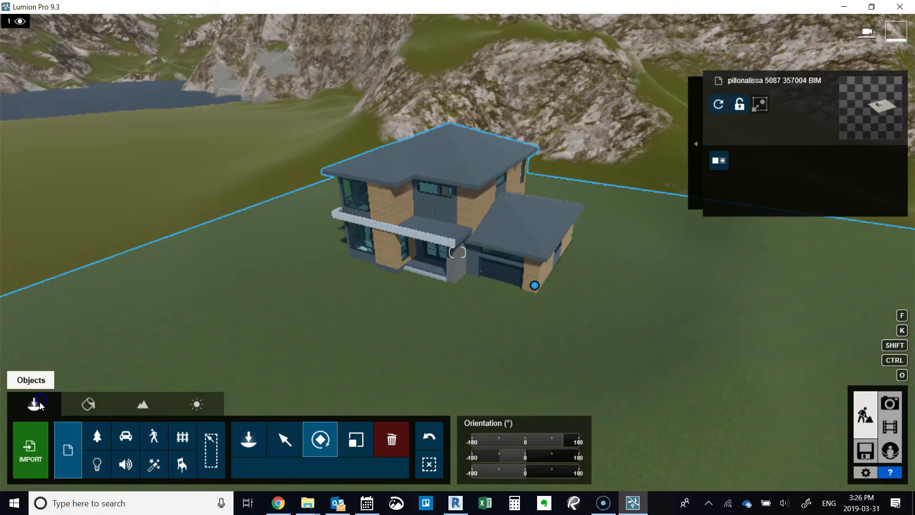